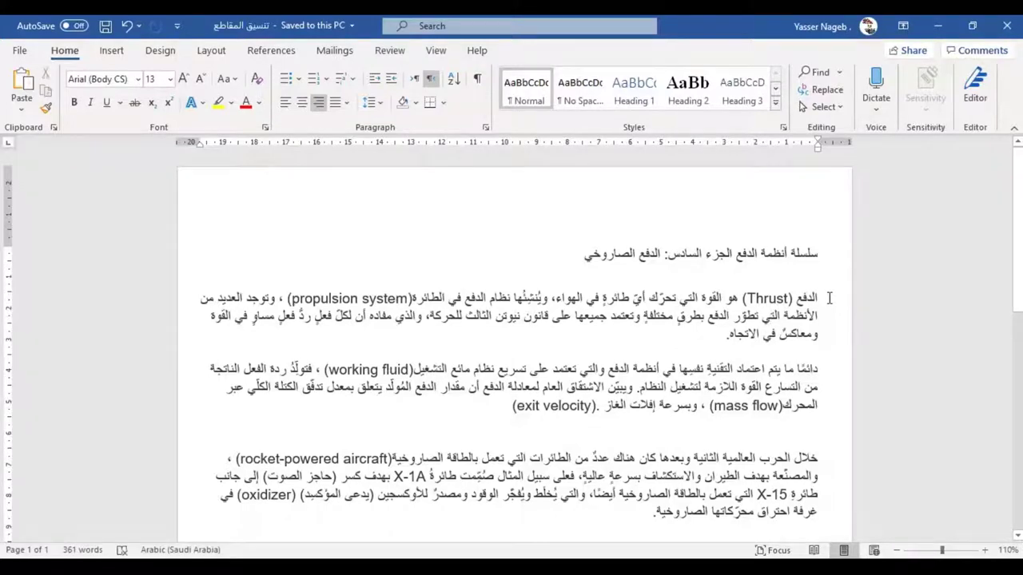
# Step: Switch from Word to the browser window showing the source rocket-propulsion article
pyautogui.hotkey('alt', 'Tab')
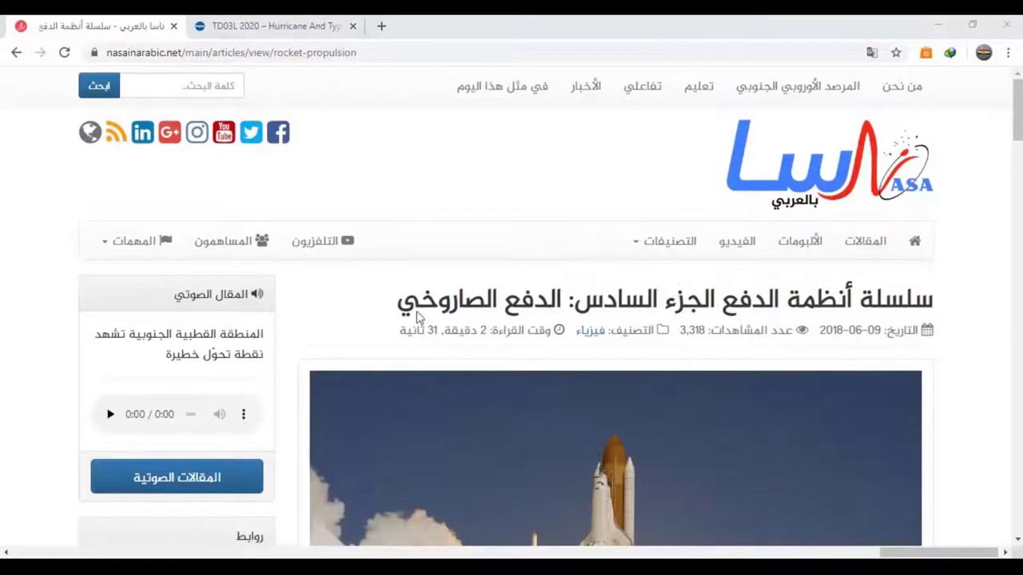
# Step: Scroll through the rocket-propulsion article in Chrome, then return to the Word document
pyautogui.scroll(-5, 420, 414)
pyautogui.scroll(-1, 420, 413)
pyautogui.scroll(-1, 456, 357)
pyautogui.scroll(2, 407, 395)
pyautogui.scroll(2, 404, 379)
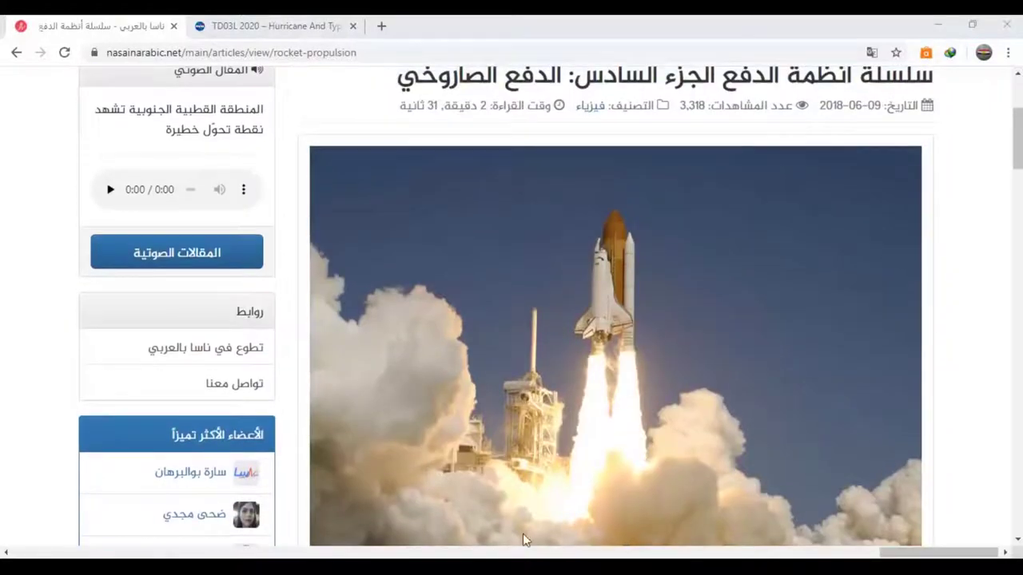
pyautogui.hotkey('alt', 'Tab')
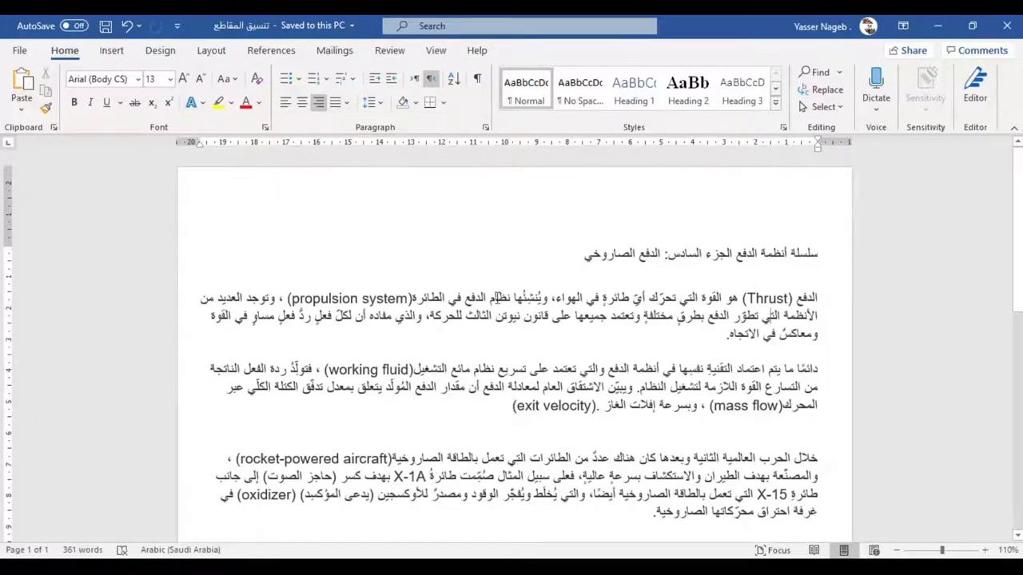
# Step: Zoom out to 60% to show the Cristobal section, then select all document text
pyautogui.scroll(-2, 413, 245)
pyautogui.scroll(2, 512, 343)
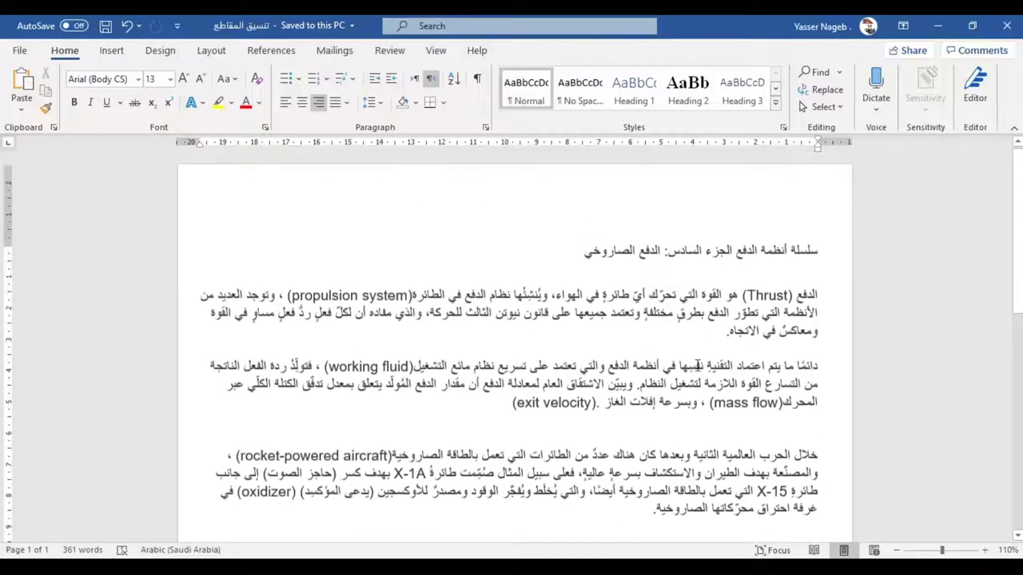
pyautogui.click(896, 550)
pyautogui.click(897, 550)
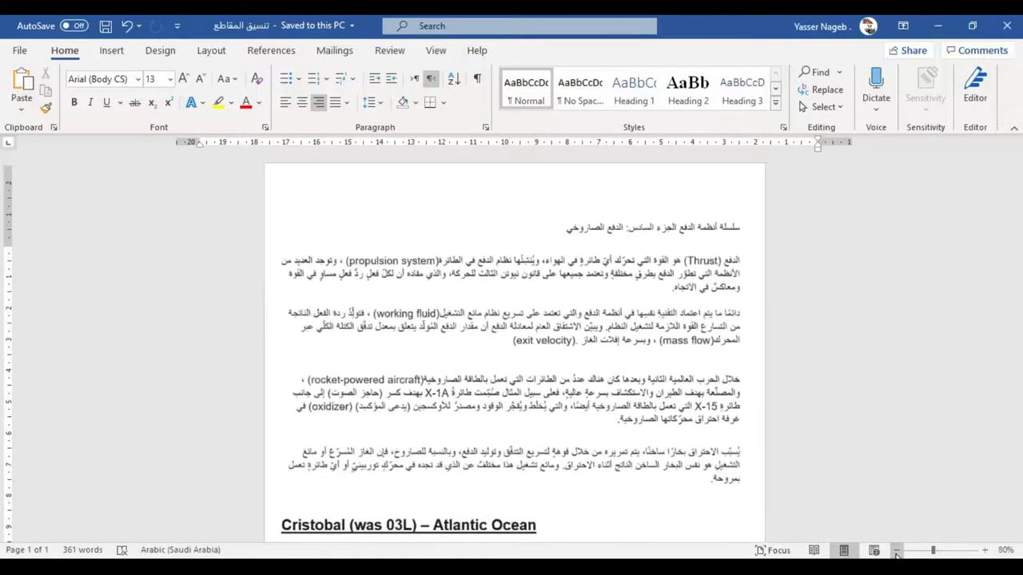
pyautogui.click(897, 549)
pyautogui.click(897, 550)
pyautogui.click(897, 550)
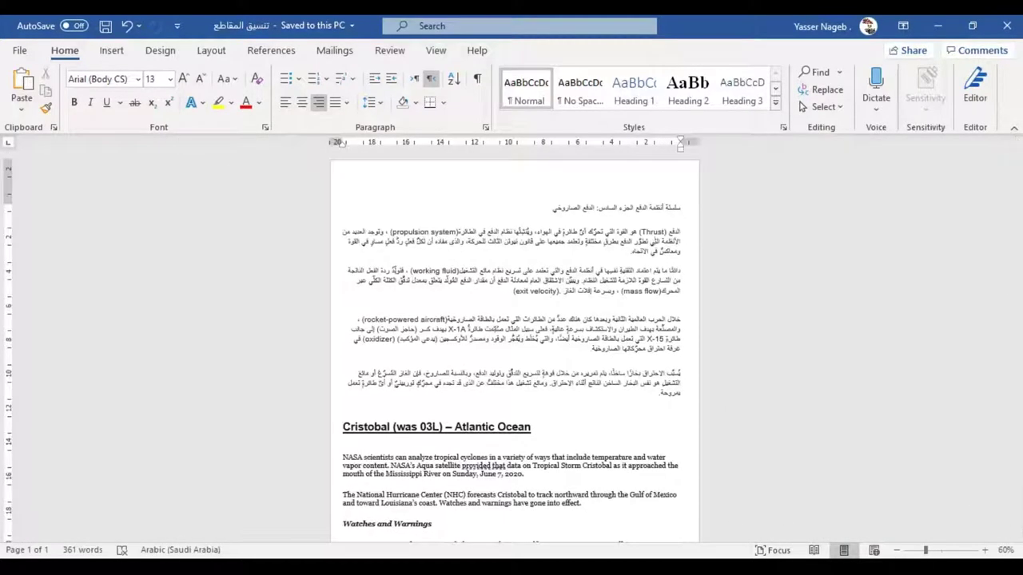
pyautogui.scroll(-1, 613, 323)
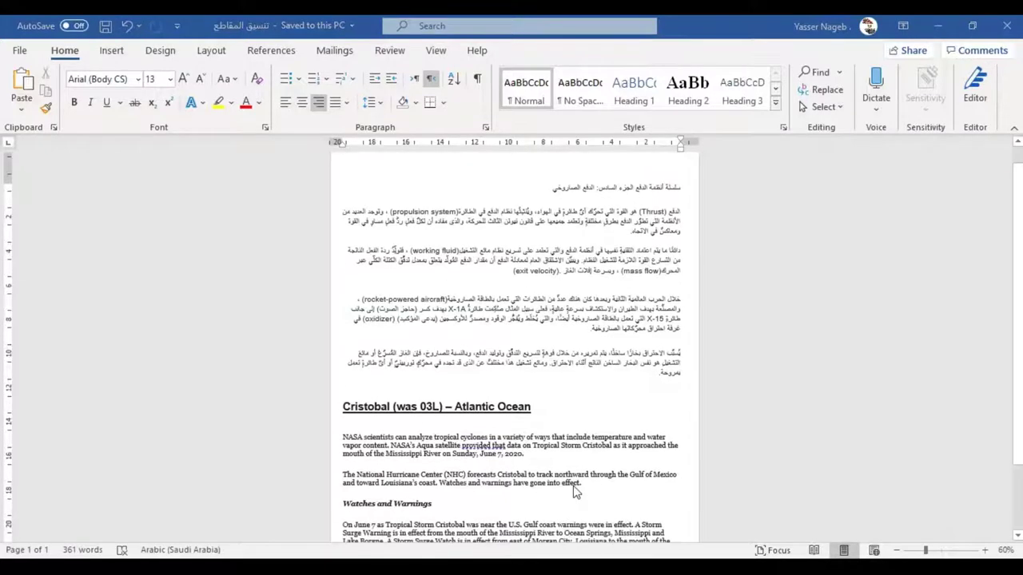
pyautogui.scroll(1, 576, 489)
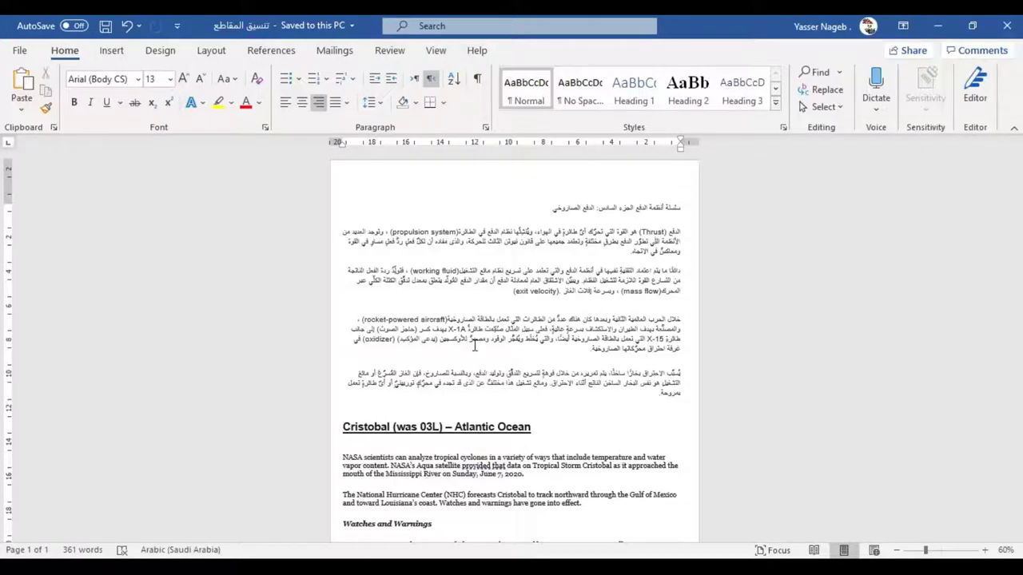
pyautogui.hotkey('ctrl', 'a')
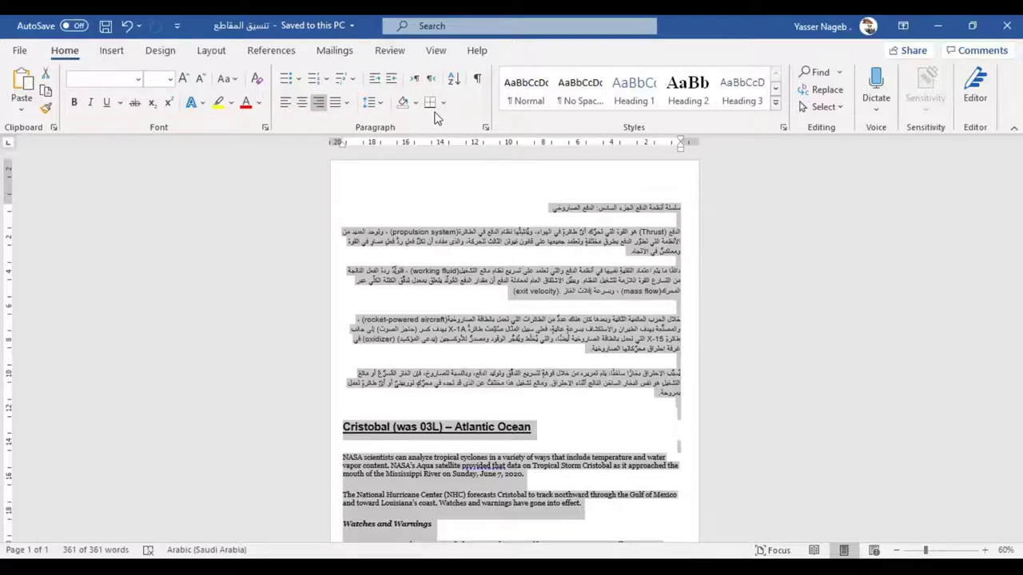
# Step: Make the whole document right-to-left, then select the Arabic text and switch input to Arabic
pyautogui.press('ctrl+Shift_R')
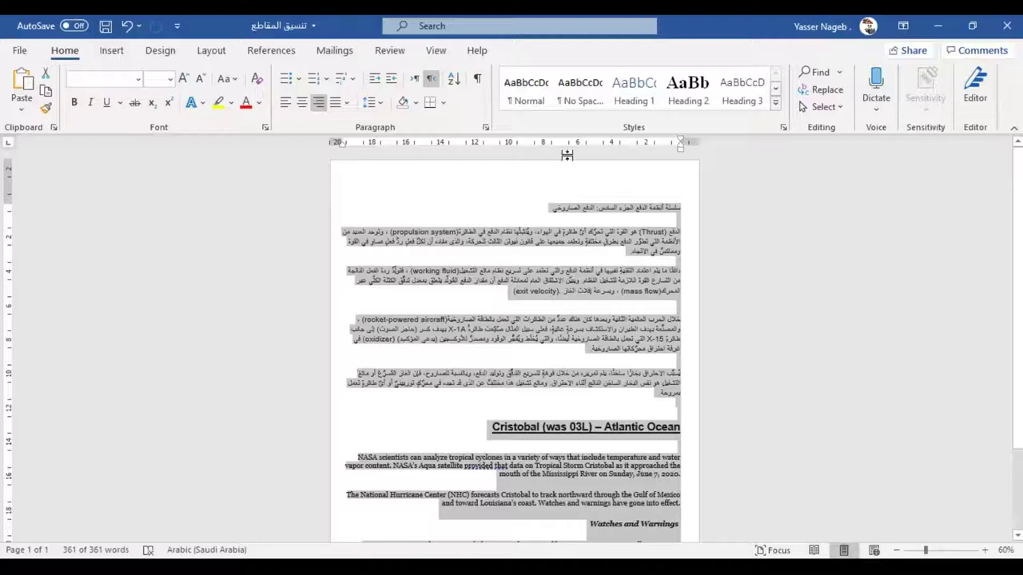
pyautogui.click(605, 407)
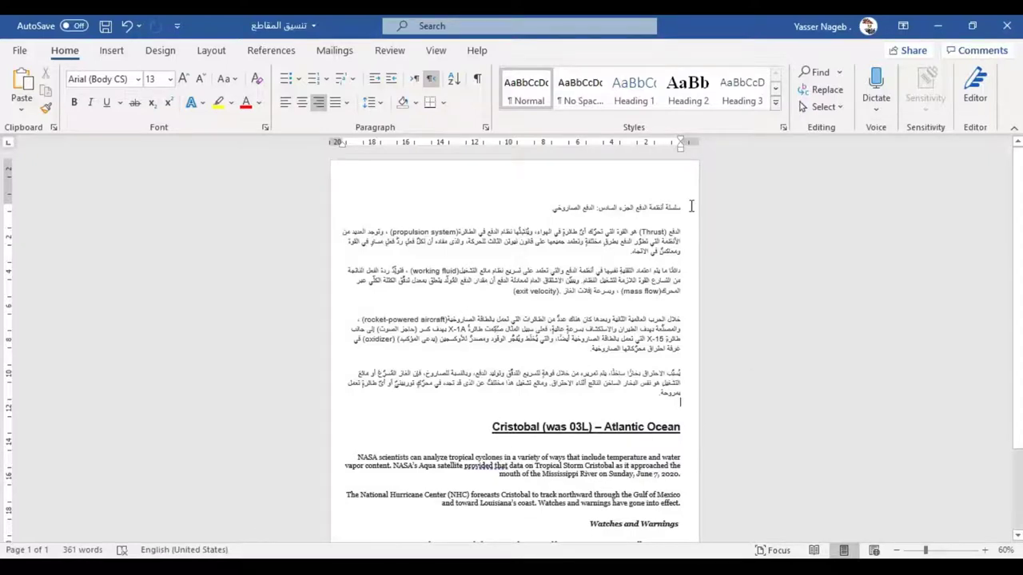
pyautogui.moveTo(691, 206); pyautogui.dragTo(559, 397)
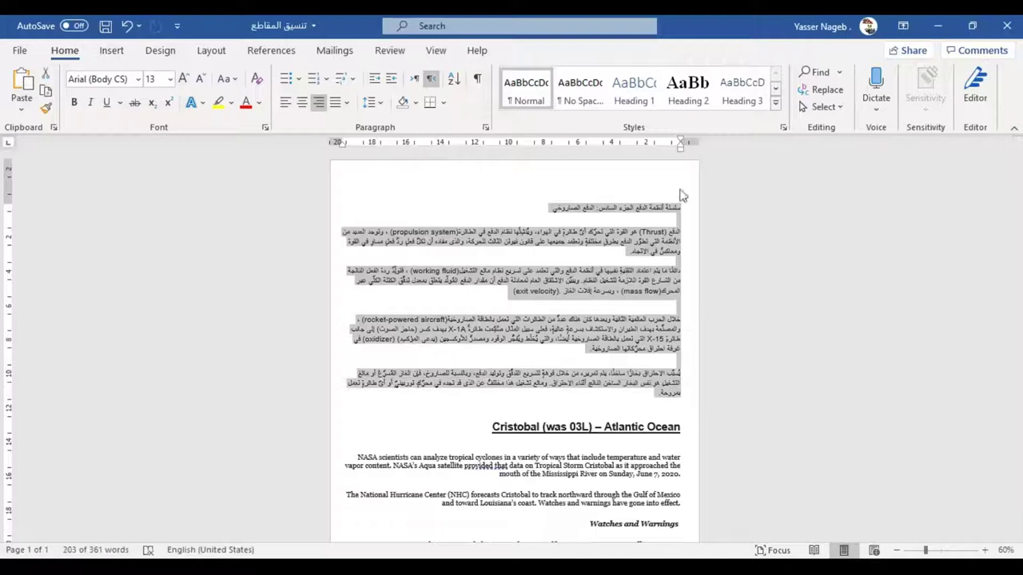
pyautogui.hotkey('alt', 'shift')
# Step: Select the English text from the Cristobal heading to the end and make it left-to-right
pyautogui.scroll(-2, 551, 303)
pyautogui.click(421, 376)
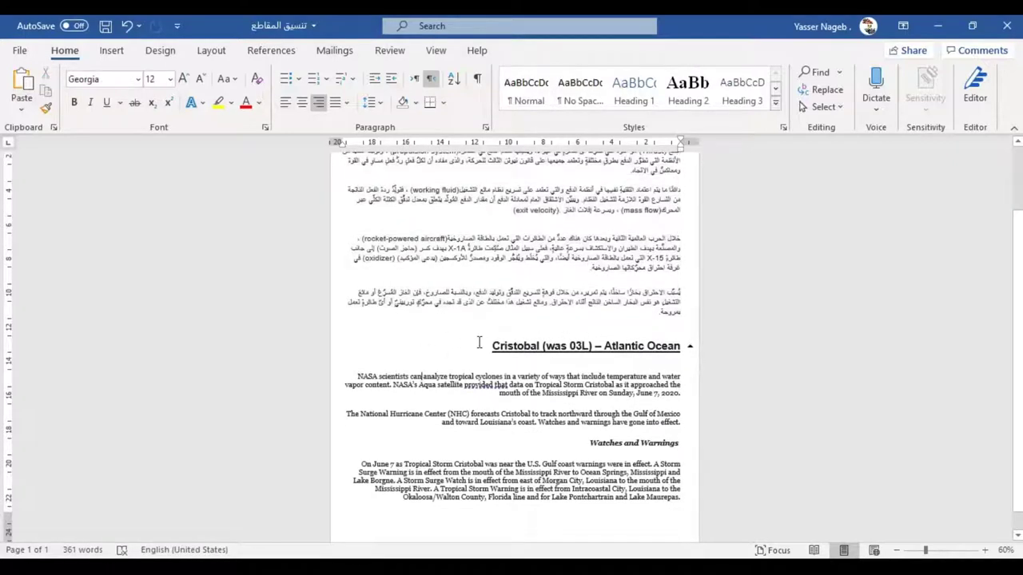
pyautogui.moveTo(479, 342); pyautogui.dragTo(538, 447)
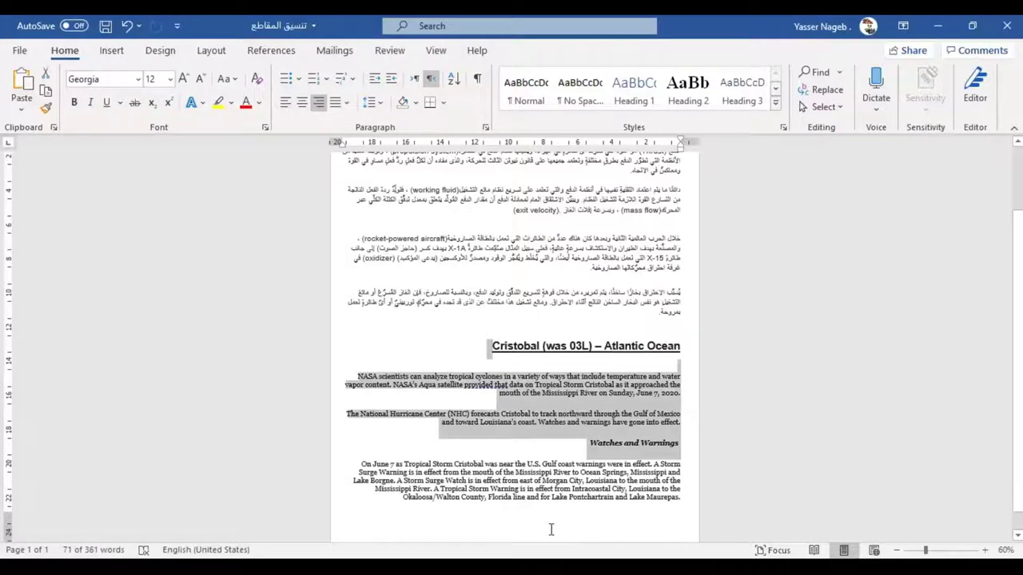
pyautogui.moveTo(550, 529); pyautogui.dragTo(550, 511)
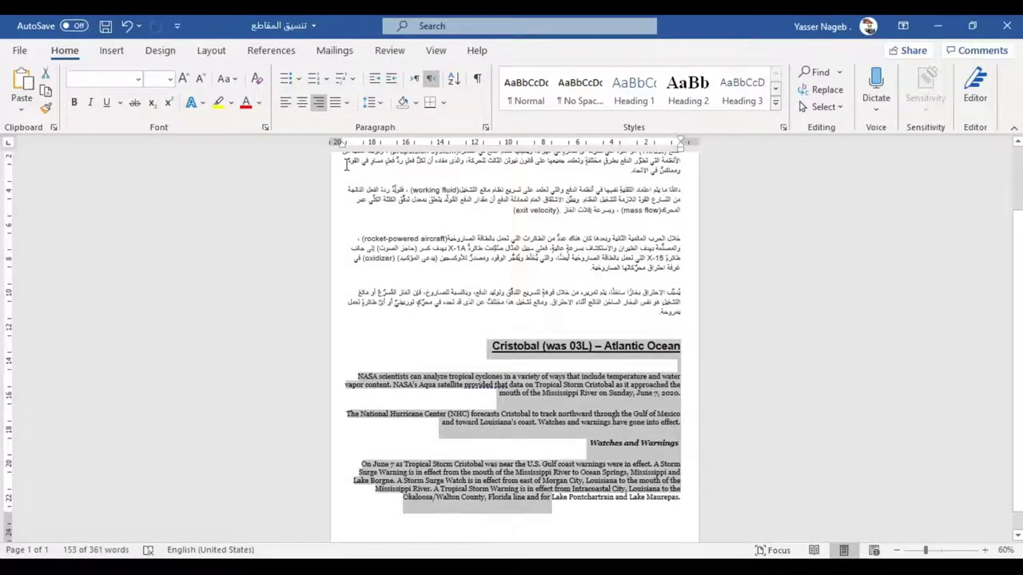
pyautogui.hotkey('ctrl', 'shift')
# Step: Check the direction and font of the Arabic and English paragraphs
pyautogui.scroll(-1, 559, 346)
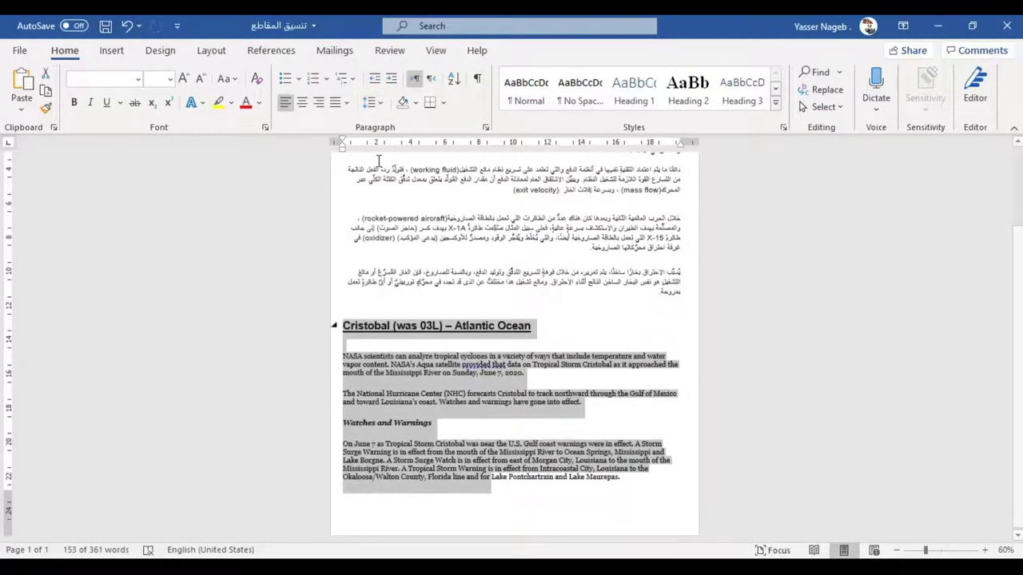
pyautogui.scroll(4, 630, 312)
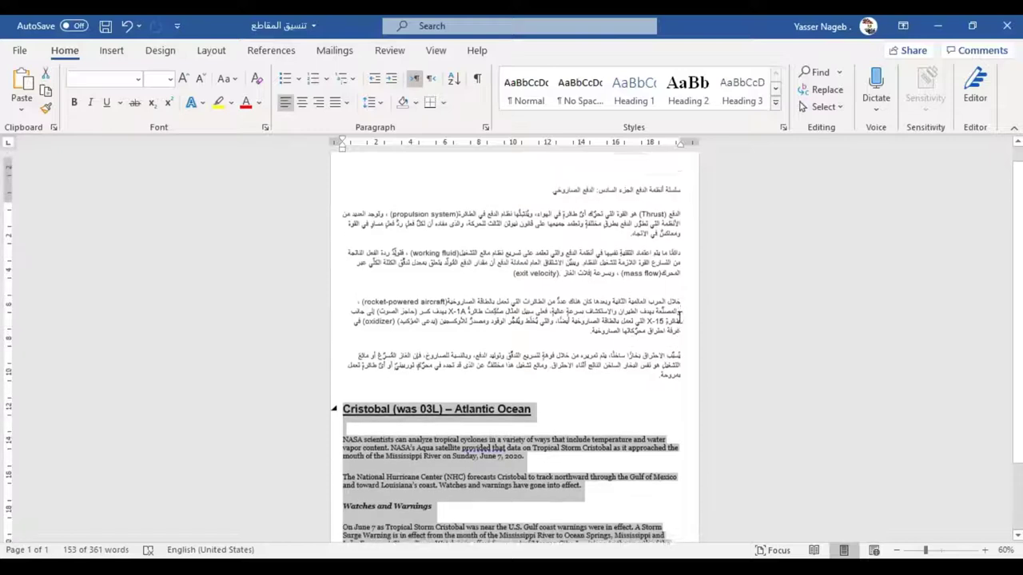
pyautogui.click(605, 394)
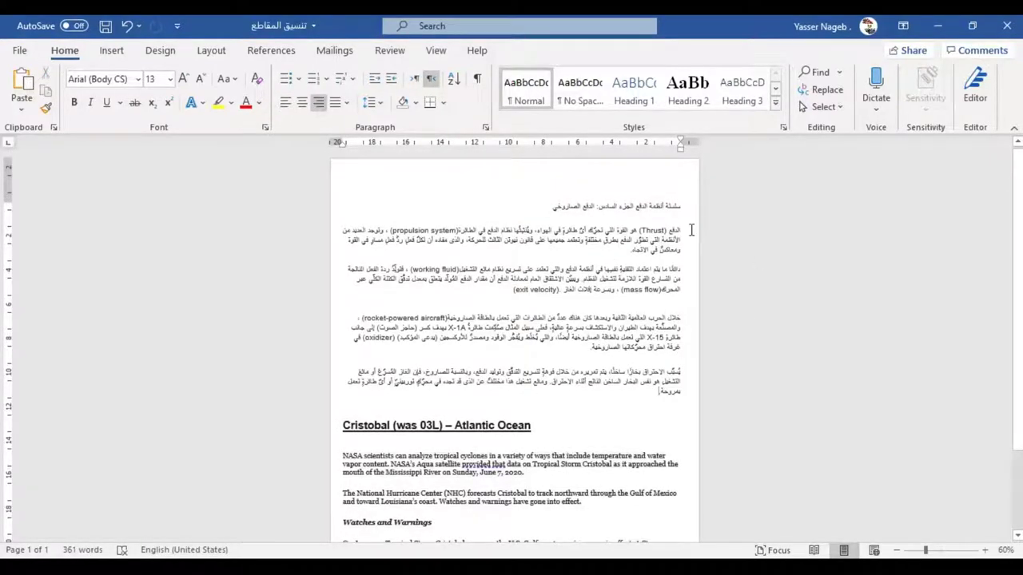
pyautogui.scroll(-1, 410, 453)
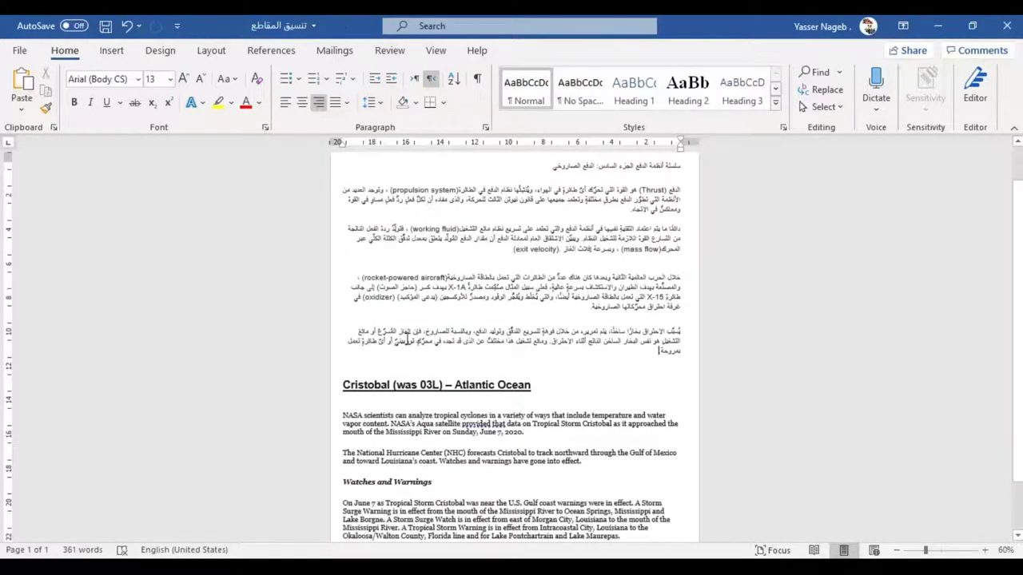
pyautogui.click(446, 437)
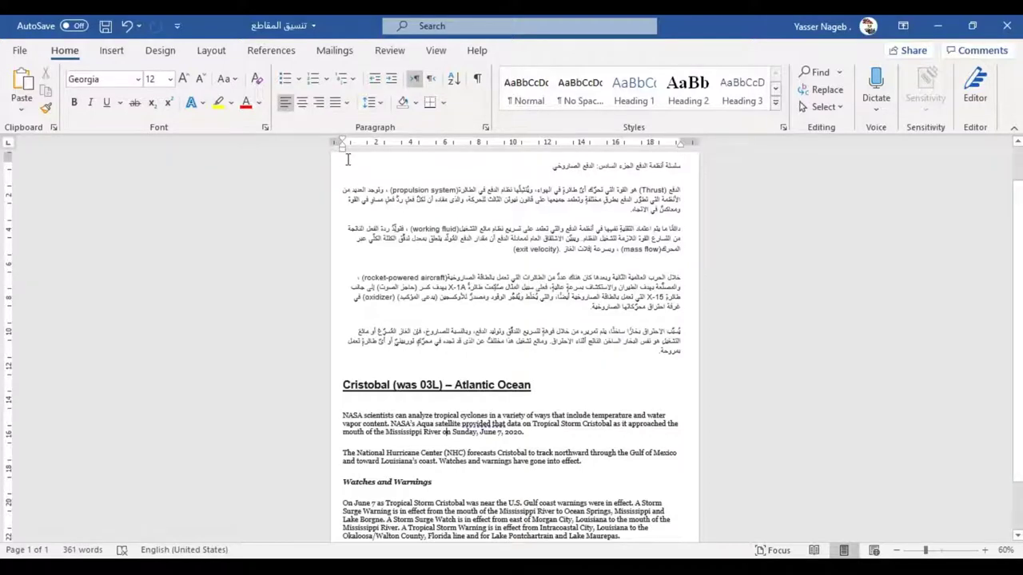
pyautogui.click(558, 258)
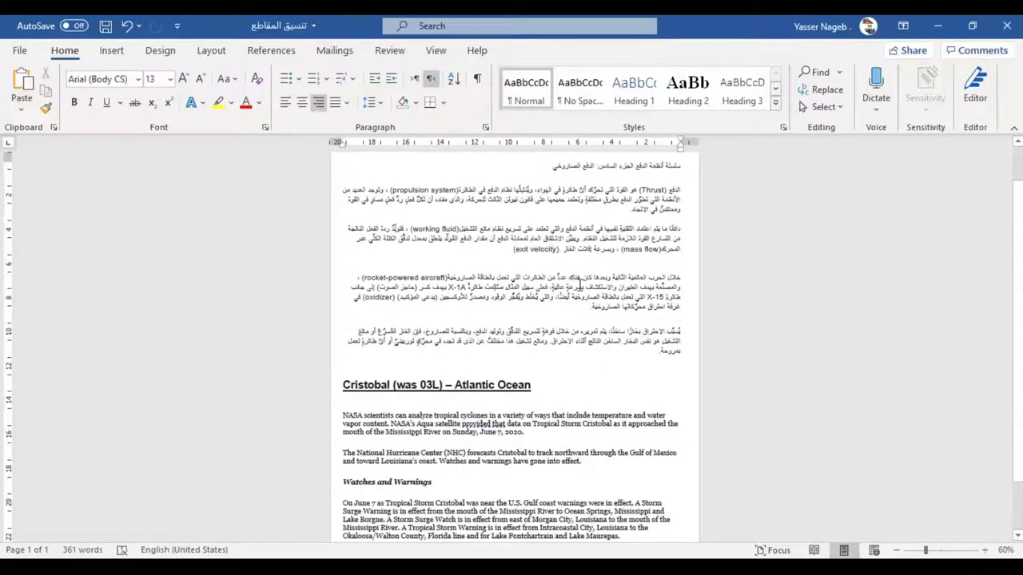
pyautogui.scroll(1, 580, 286)
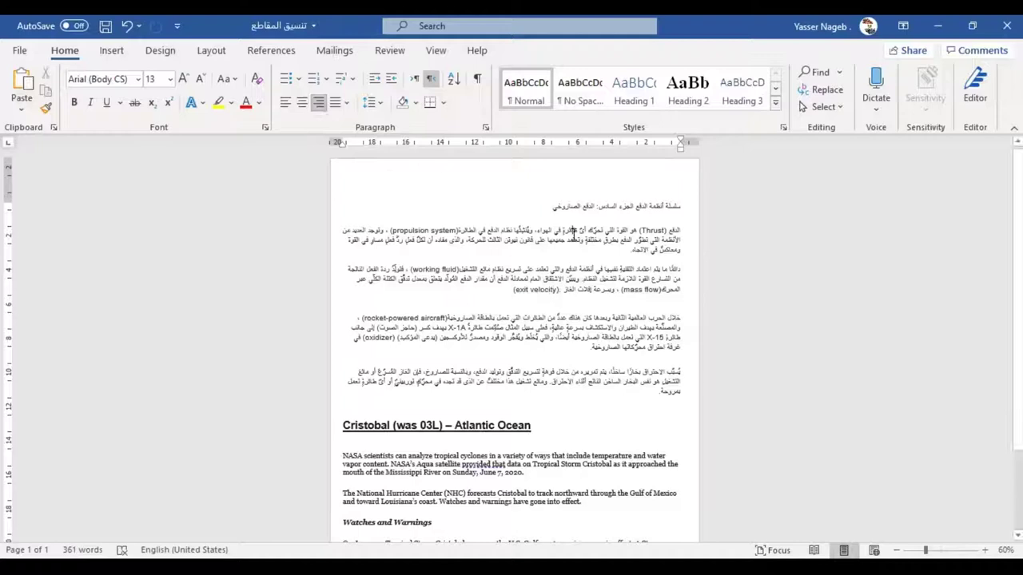
# Step: Try left and right alignment on two Arabic paragraphs, then centre the Arabic title
pyautogui.moveTo(573, 232); pyautogui.dragTo(499, 275)
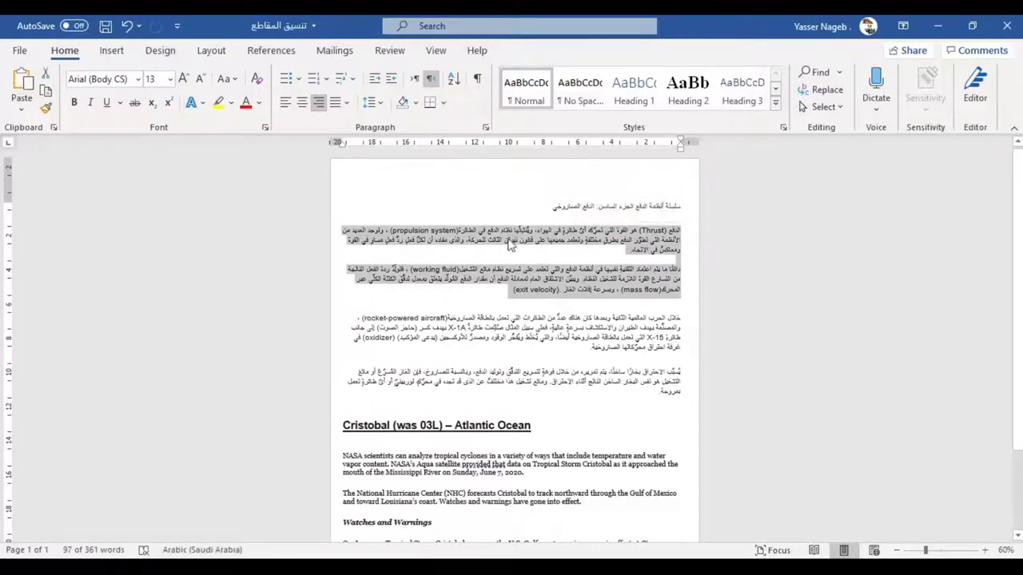
pyautogui.click(285, 103)
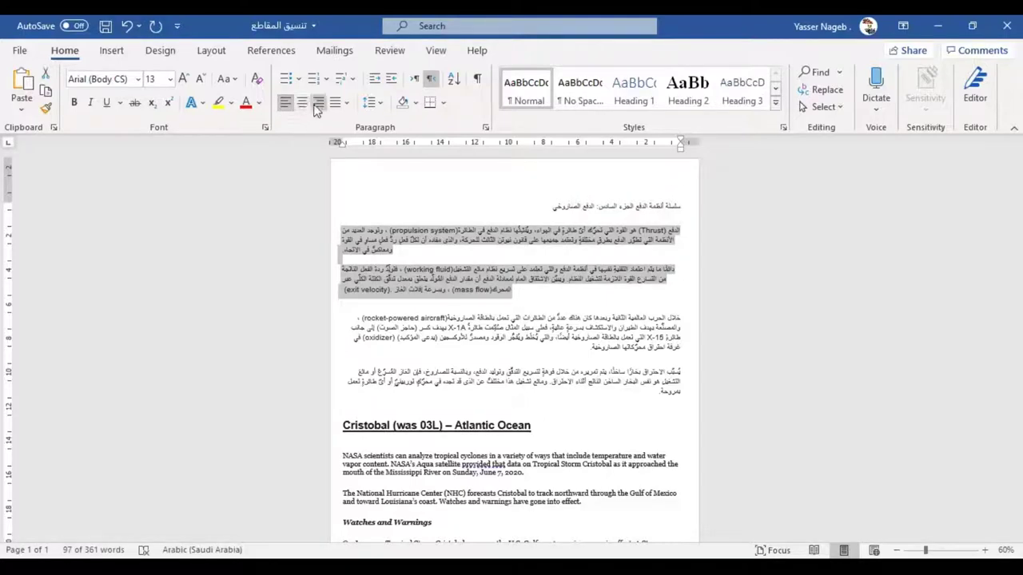
pyautogui.click(318, 104)
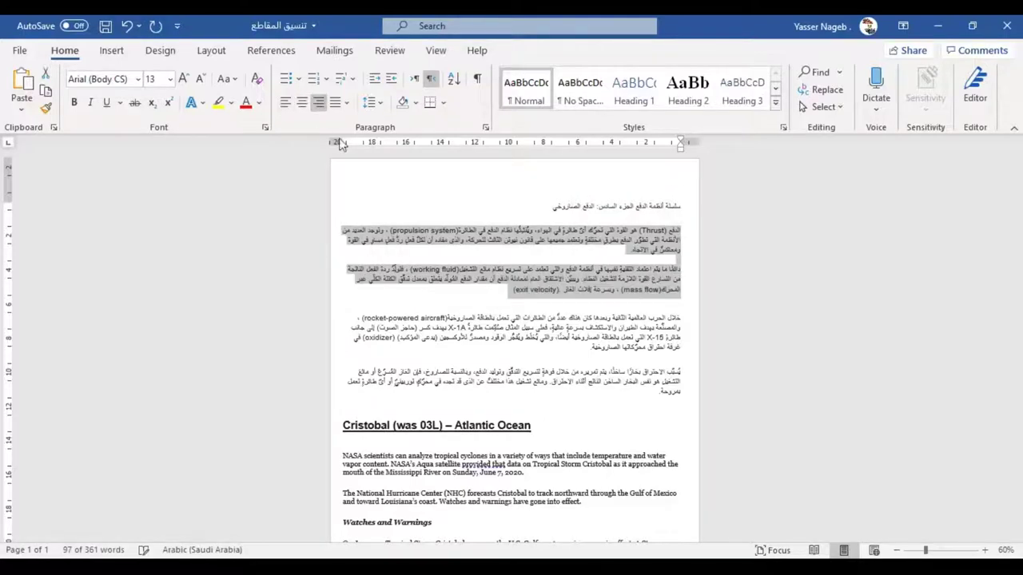
pyautogui.tripleClick(607, 210)
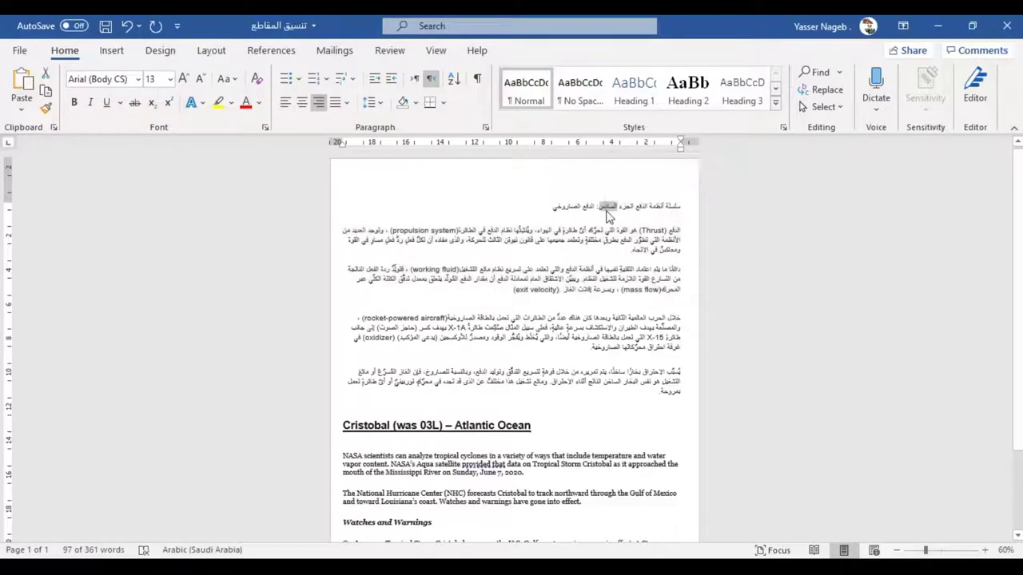
pyautogui.click(302, 104)
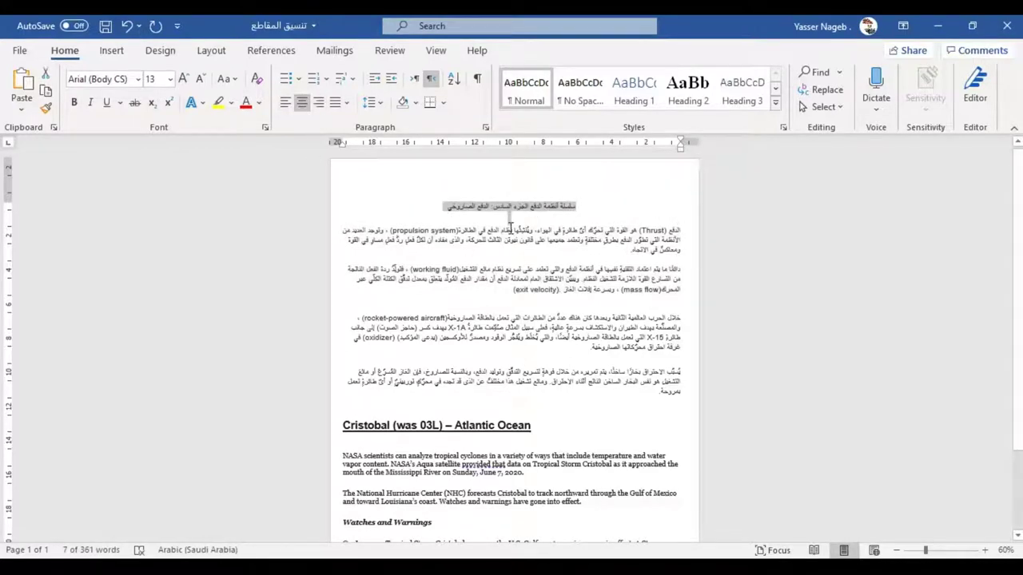
# Step: Justify all the Arabic body paragraphs from the justification options
pyautogui.click(362, 216)
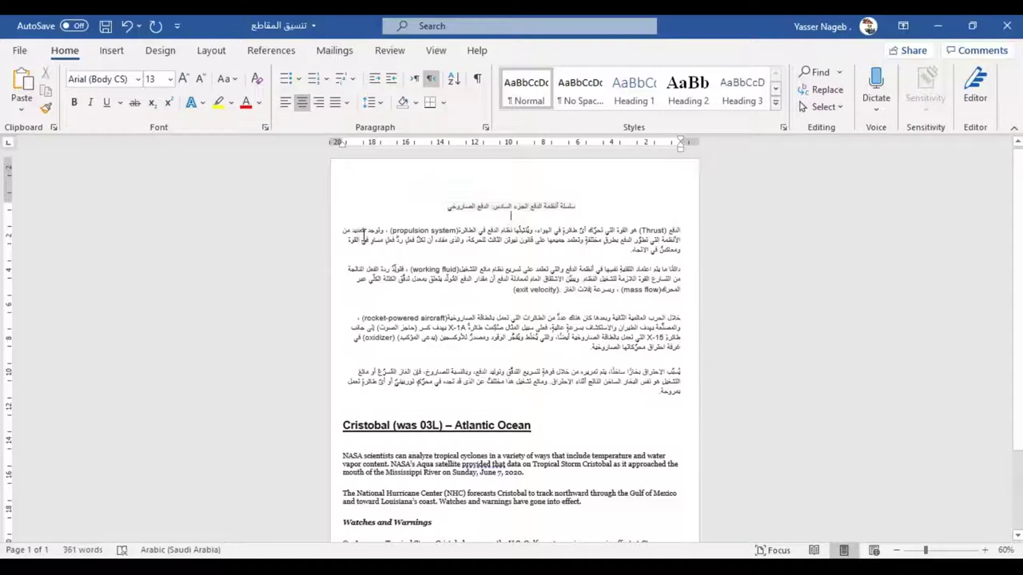
pyautogui.moveTo(364, 232); pyautogui.dragTo(344, 394)
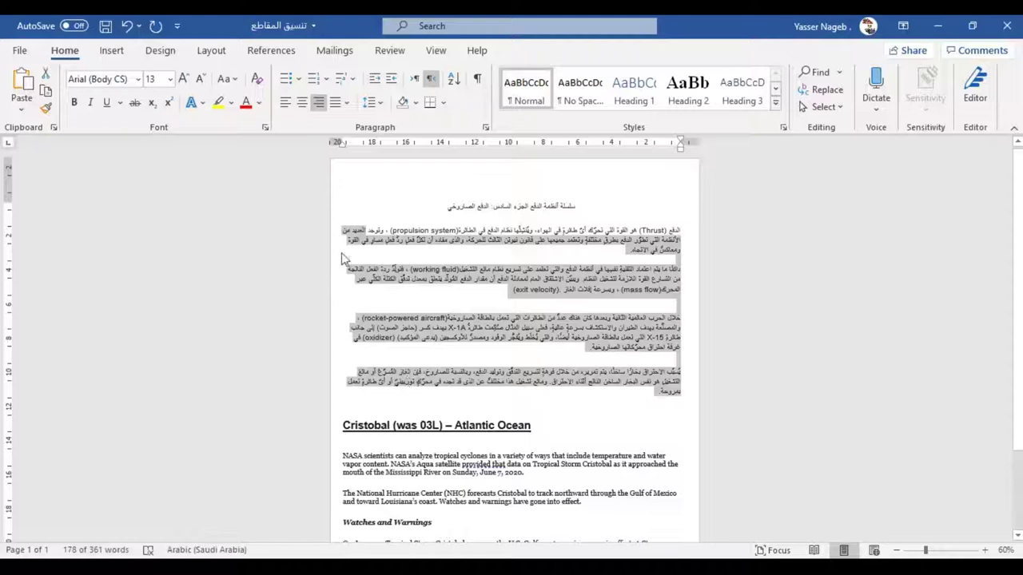
pyautogui.click(346, 107)
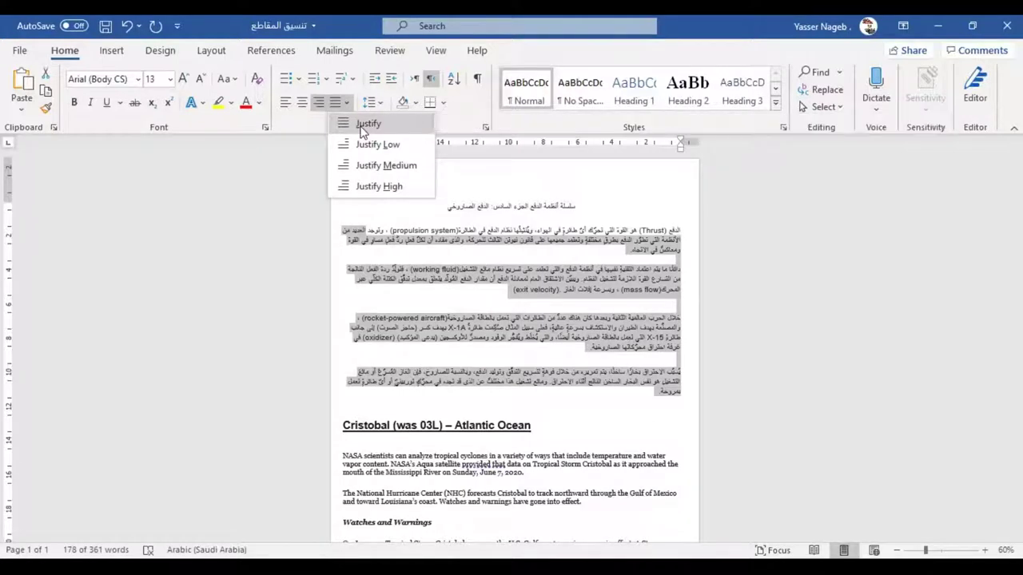
pyautogui.click(368, 124)
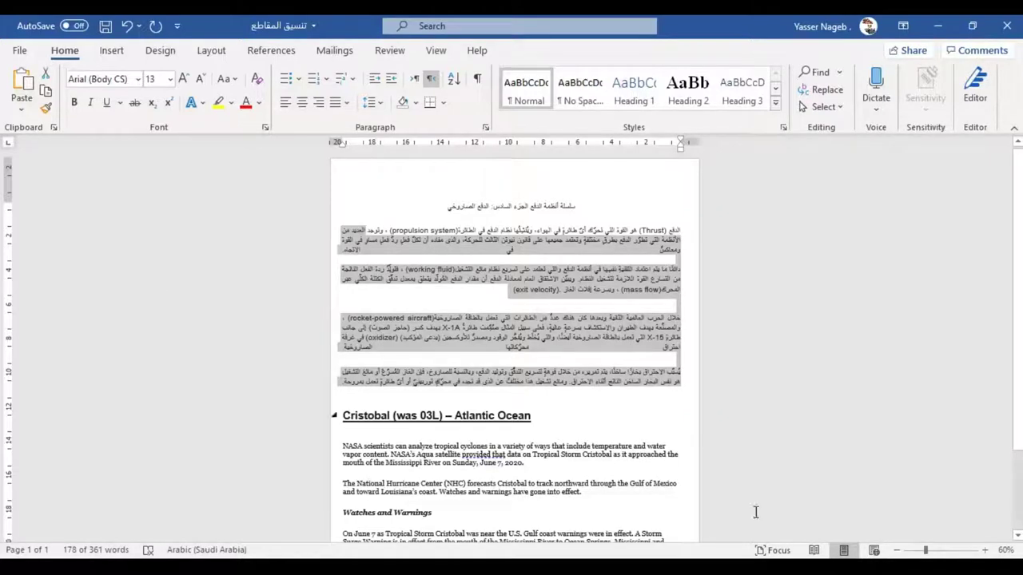
# Step: Zoom to 140% and switch the Arabic paragraphs from distributed to plain justification
pyautogui.click(983, 551)
pyautogui.click(985, 550)
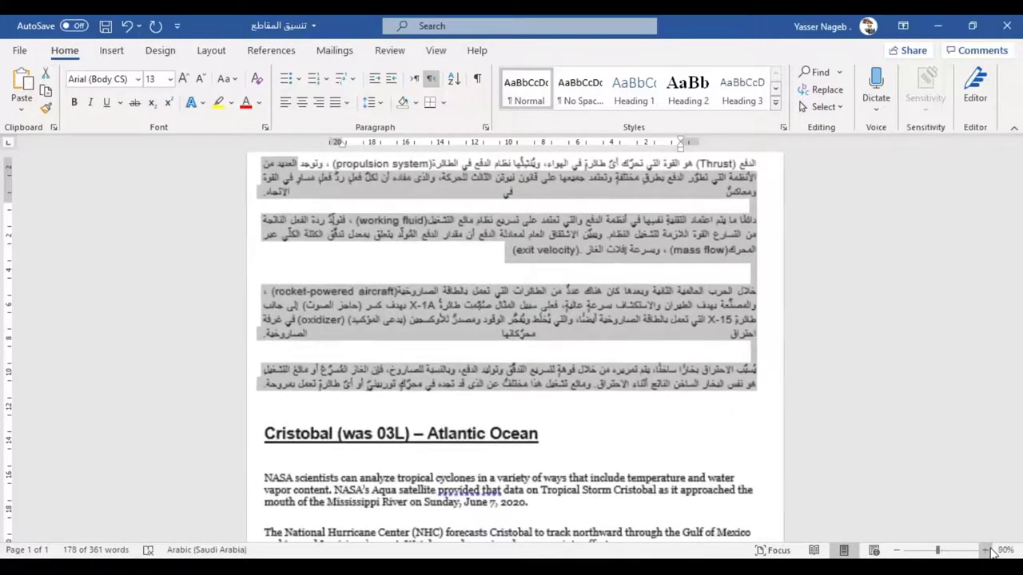
pyautogui.click(986, 551)
pyautogui.click(990, 551)
pyautogui.scroll(1, 501, 342)
pyautogui.scroll(3, 500, 342)
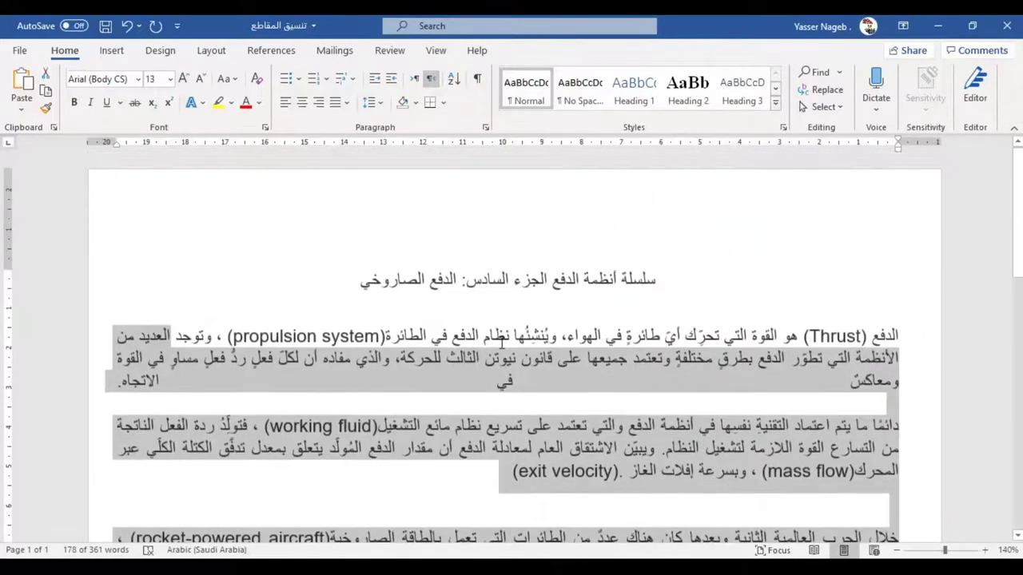
pyautogui.scroll(-1, 500, 342)
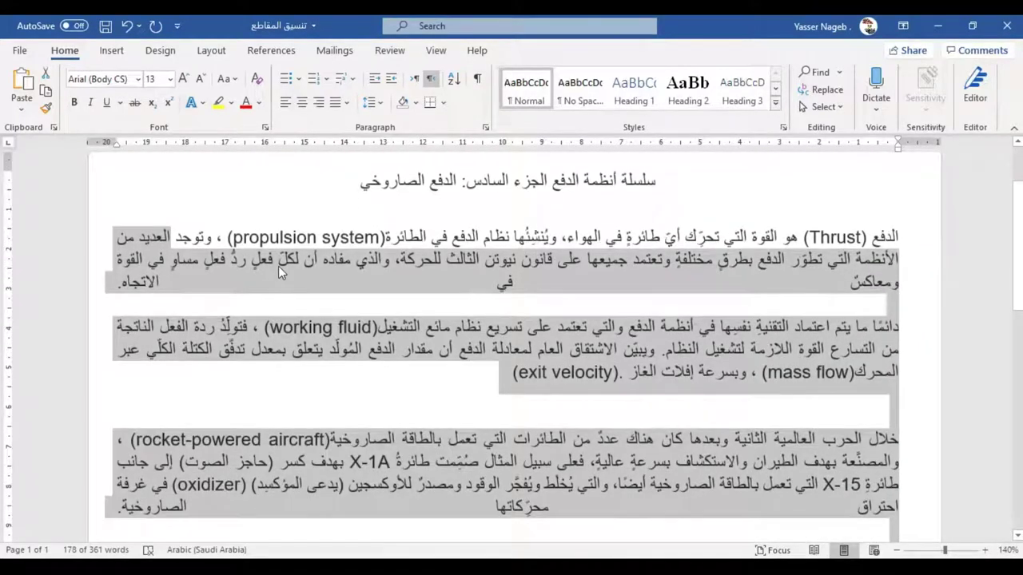
pyautogui.click(317, 106)
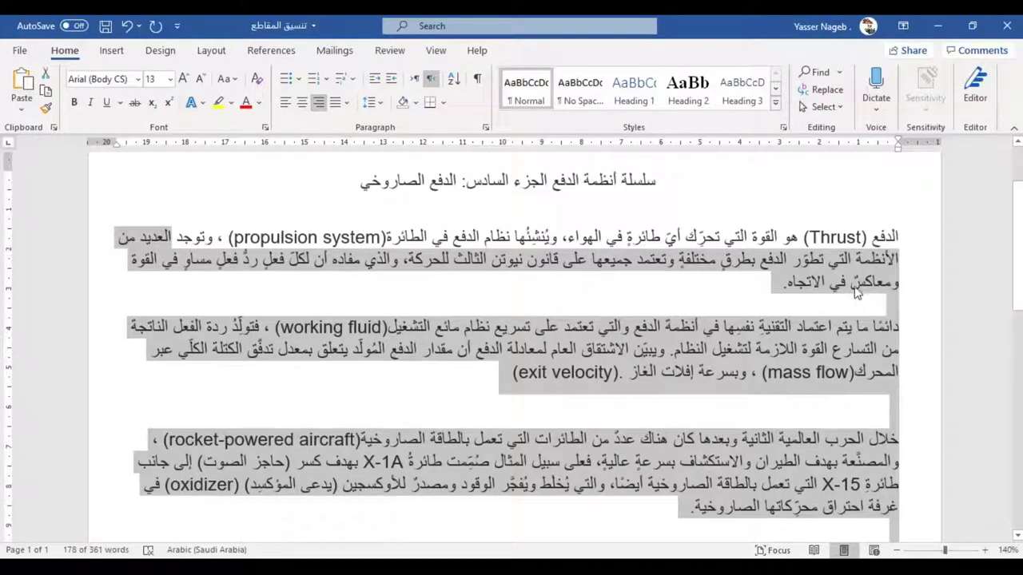
pyautogui.click(346, 103)
pyautogui.click(364, 190)
# Step: Try empty lines after the first and exit-velocity paragraphs, then delete them
pyautogui.click(243, 291)
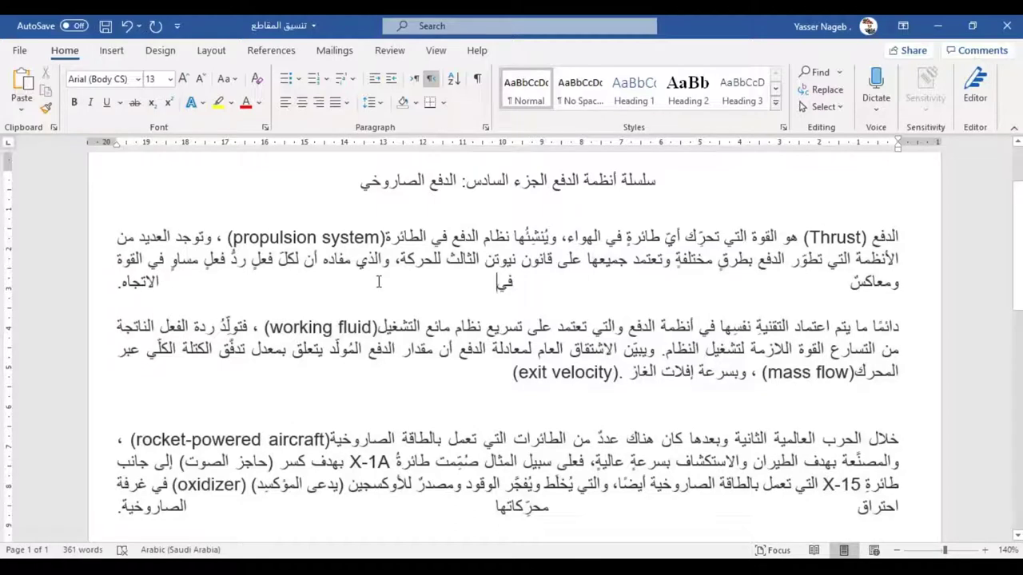
pyautogui.hotkey('alt', 'shift')
pyautogui.hotkey('alt', 'shift')
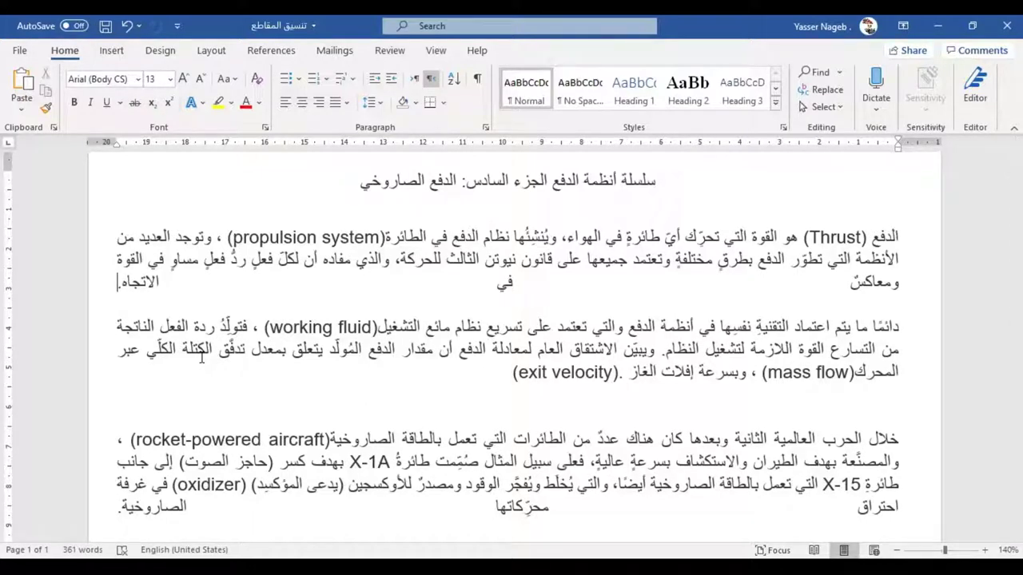
pyautogui.press('Return')
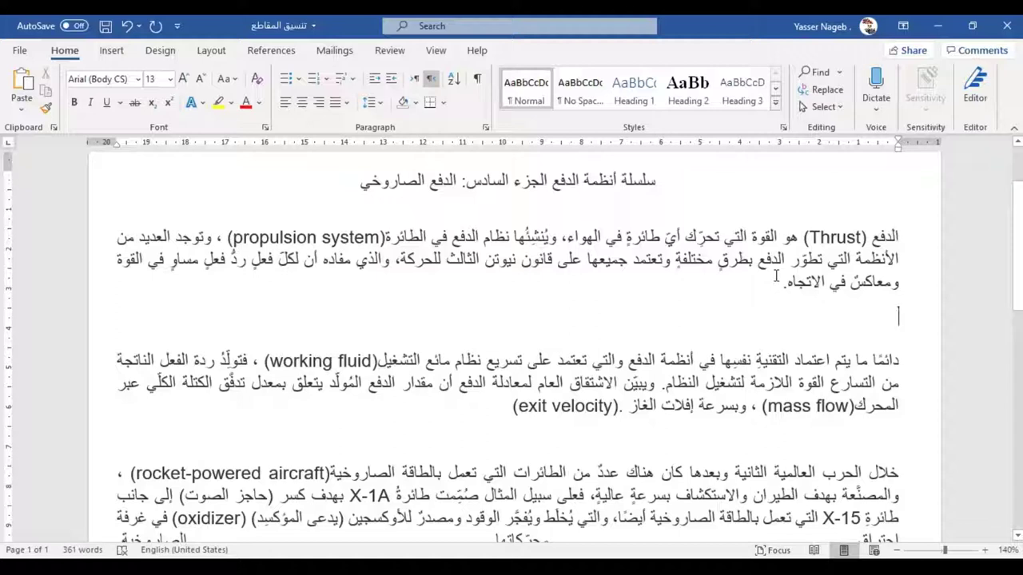
pyautogui.press('Delete')
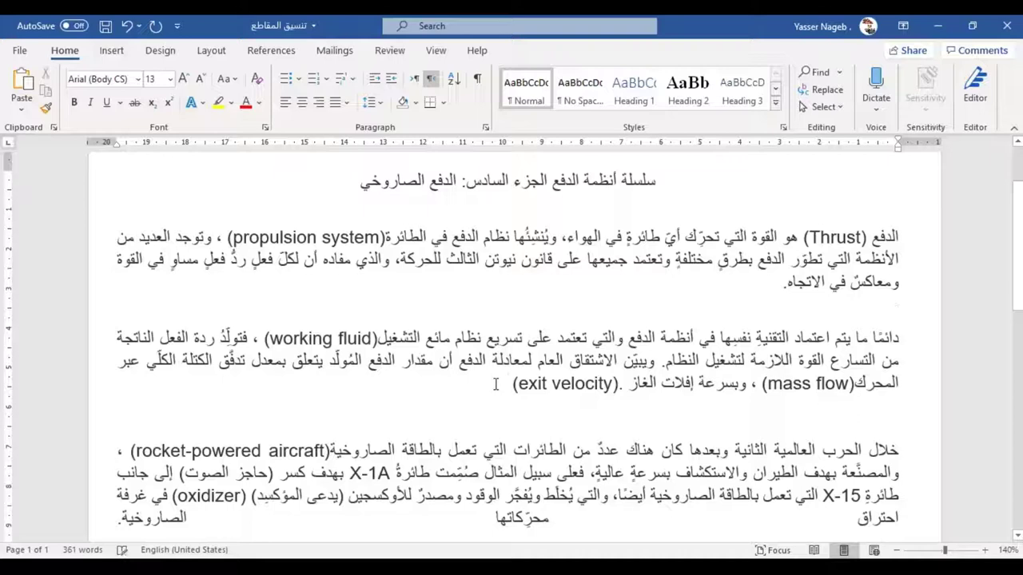
pyautogui.press('Return')
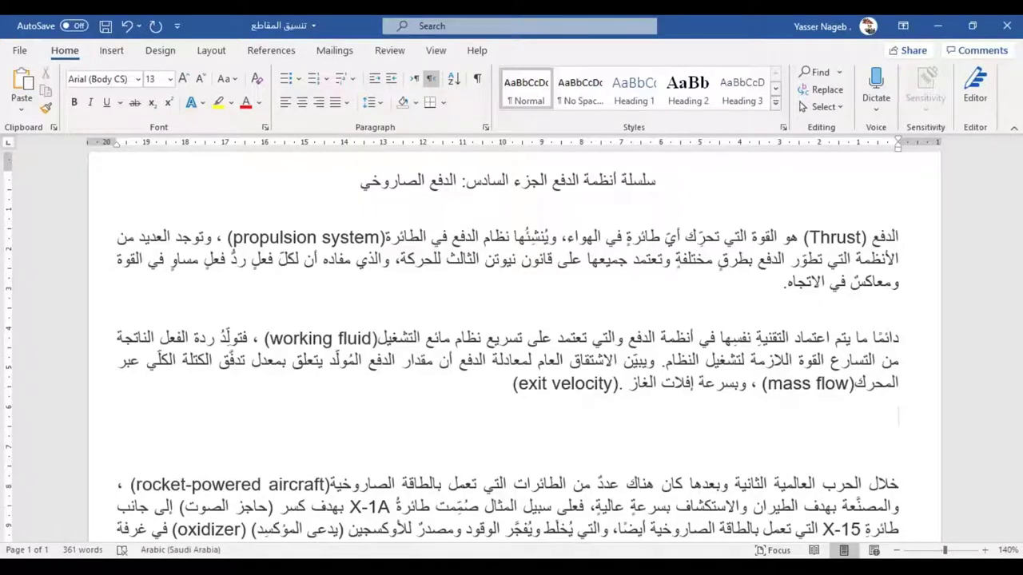
pyautogui.press('Delete')
pyautogui.scroll(-4, 496, 384)
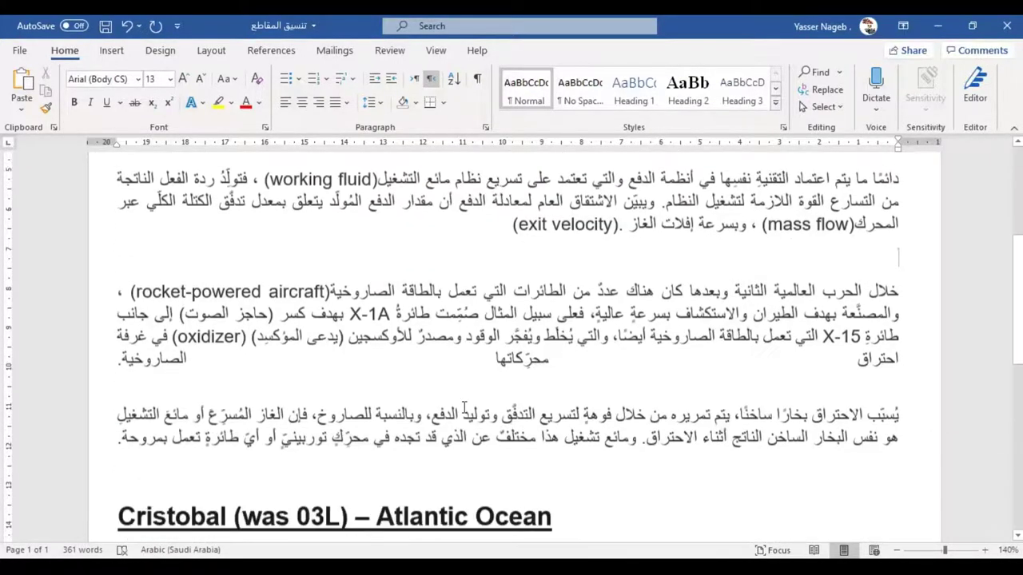
pyautogui.scroll(-1, 496, 384)
# Step: Justify the rocket-powered aircraft paragraph and add an empty paragraph after it
pyautogui.tripleClick(480, 297)
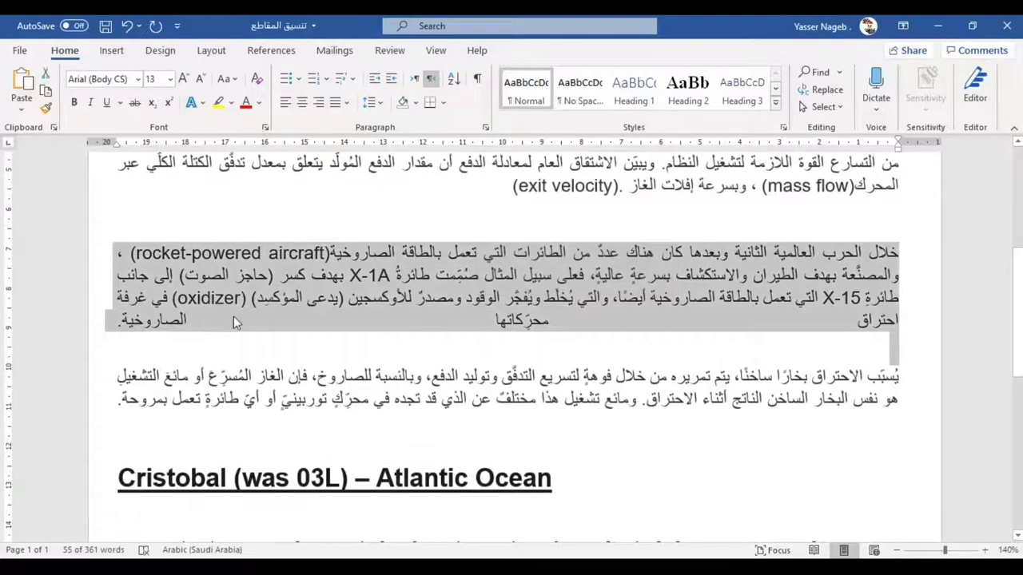
pyautogui.click(322, 107)
pyautogui.click(684, 326)
pyautogui.hotkey('alt', 'shift')
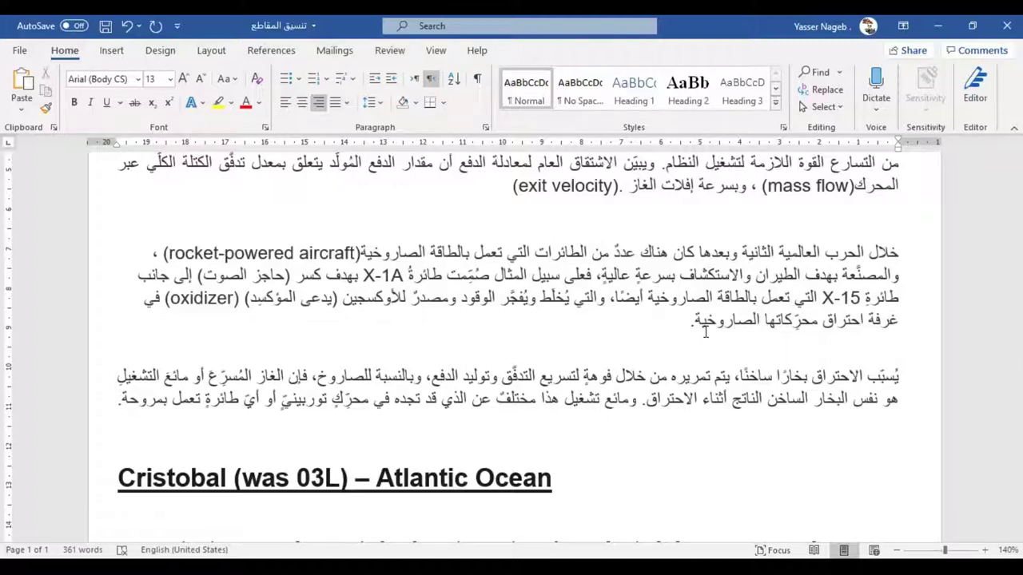
pyautogui.press('Return')
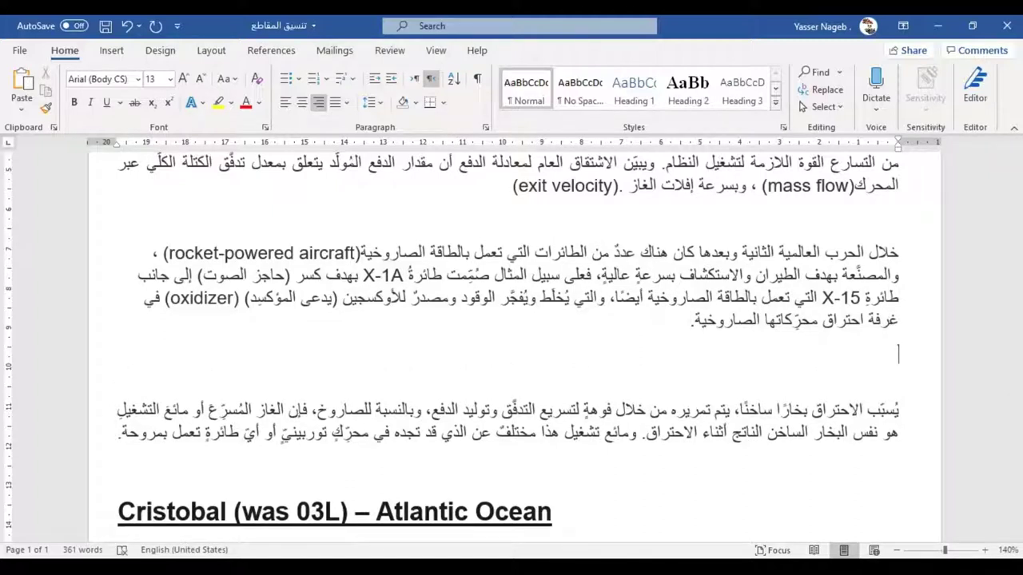
pyautogui.click(346, 102)
pyautogui.click(336, 129)
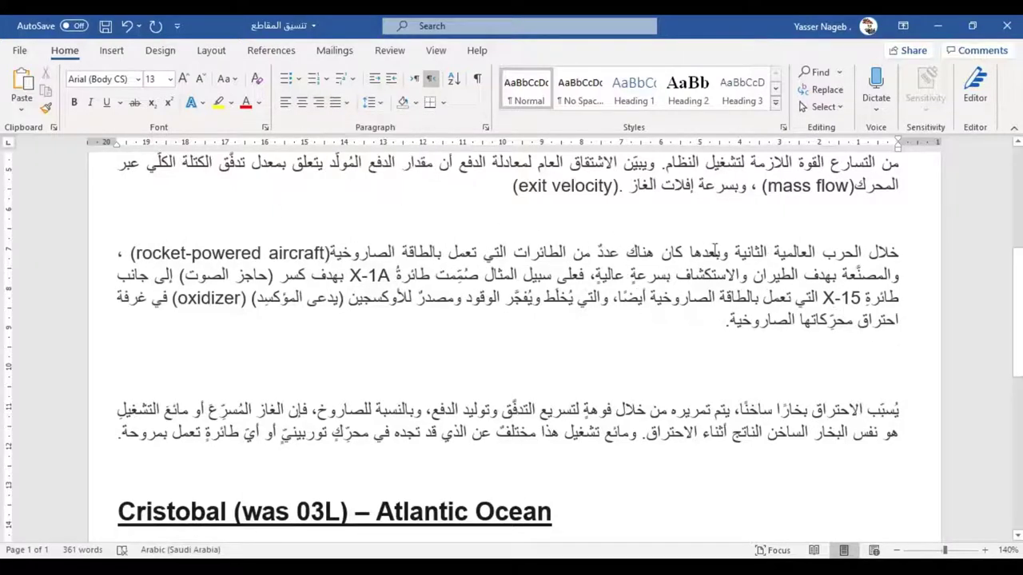
# Step: Restore that paragraph's normal last line and delete the blank lines before the combustion paragraph
pyautogui.hotkey('alt', 'shift')
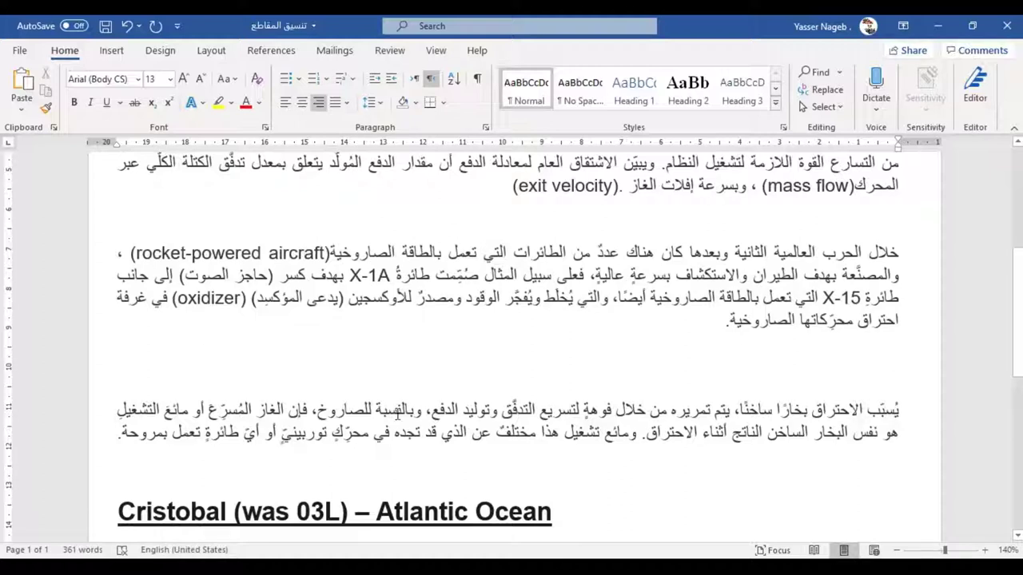
pyautogui.click(717, 320)
pyautogui.hotkey('shift', 'Return')
pyautogui.hotkey('alt', 'shift')
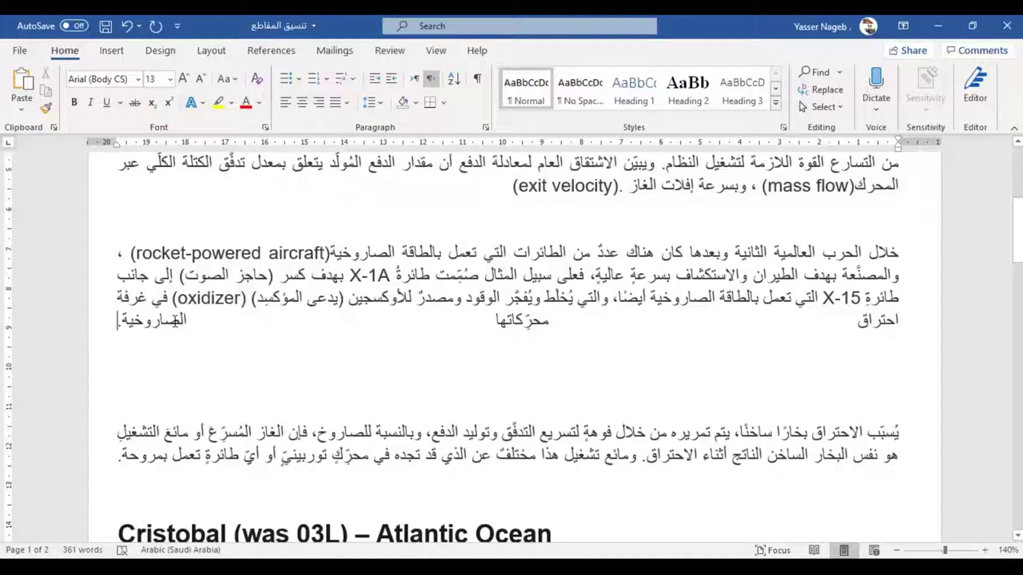
pyautogui.press('BackSpace')
pyautogui.press('Return')
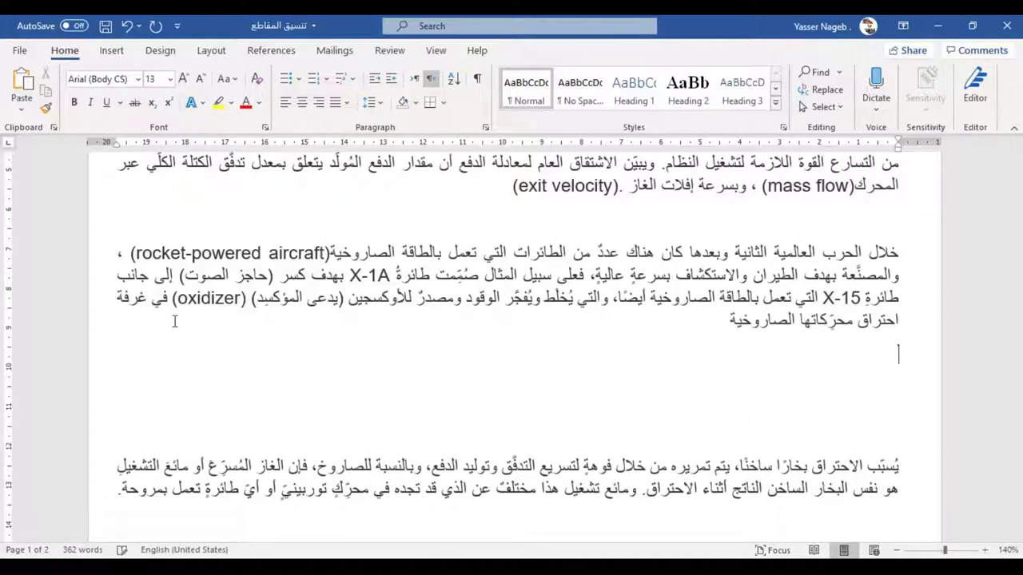
pyautogui.press('Delete')
pyautogui.press('Delete')
pyautogui.press('Delete')
pyautogui.press('Delete')
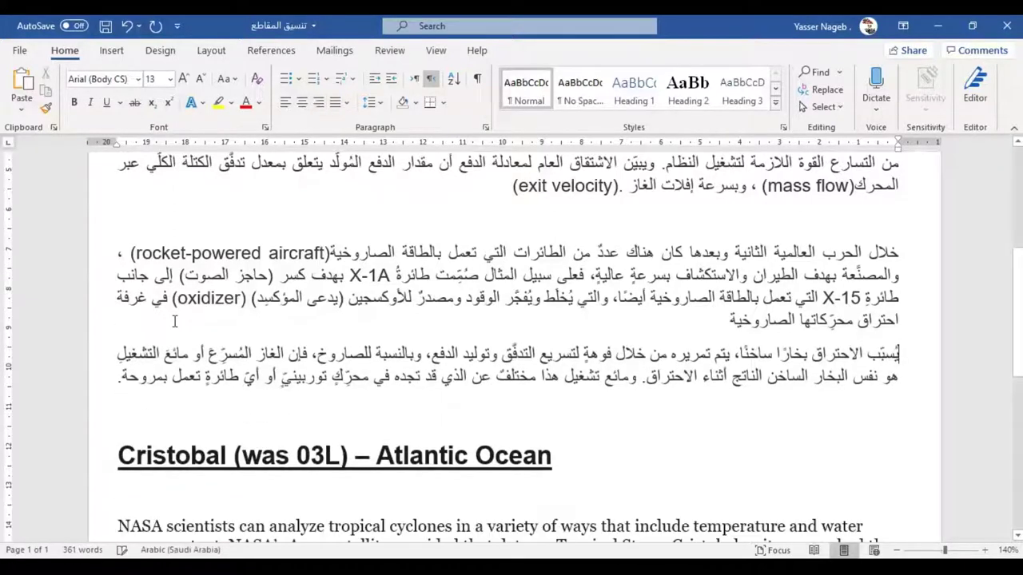
# Step: Select the first two NASA paragraphs below the Cristobal heading and apply Justify
pyautogui.scroll(-2, 200, 346)
pyautogui.scroll(-2, 198, 344)
pyautogui.scroll(-1, 198, 343)
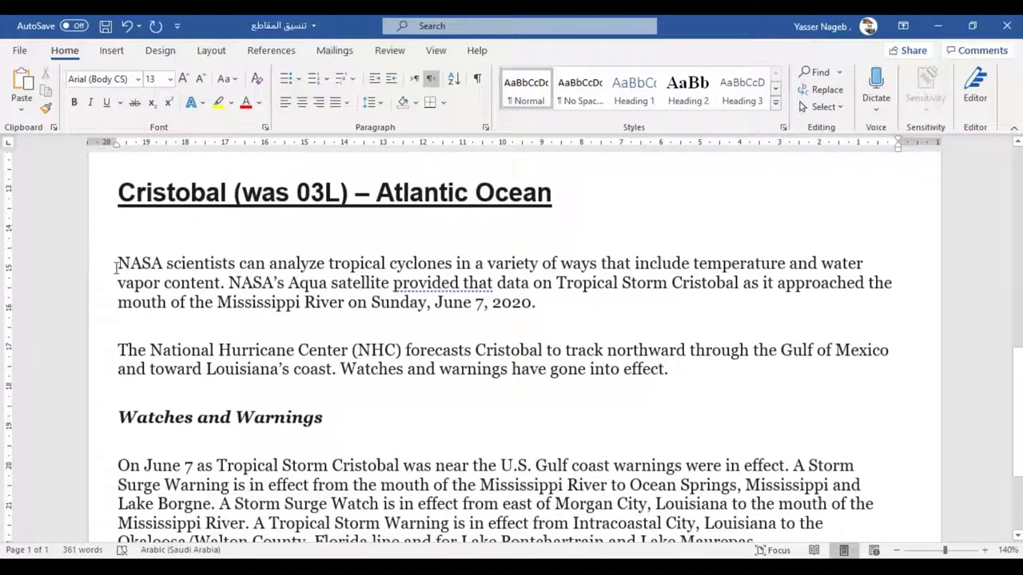
pyautogui.moveTo(114, 263); pyautogui.dragTo(788, 380)
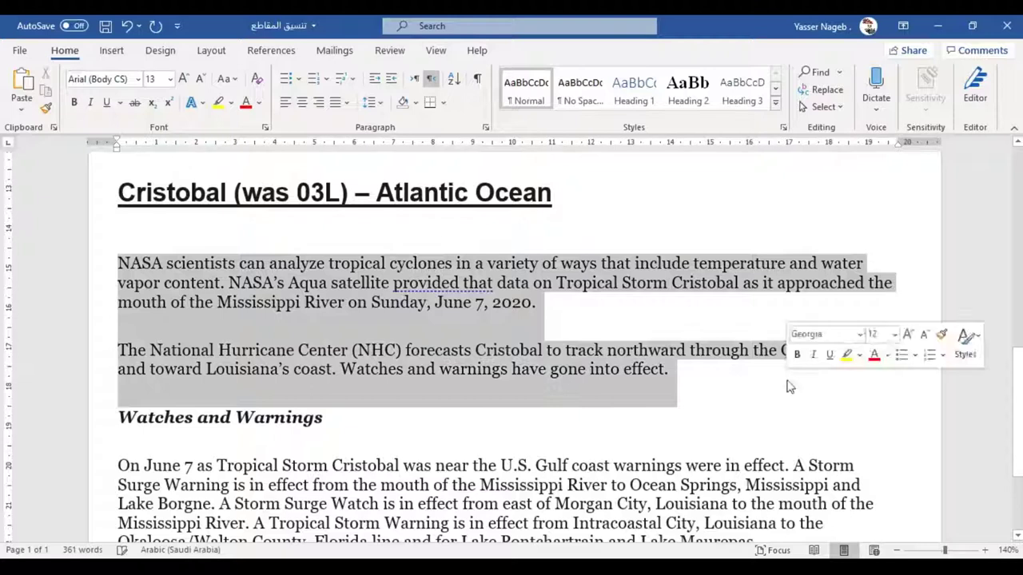
pyautogui.click(346, 102)
pyautogui.click(352, 127)
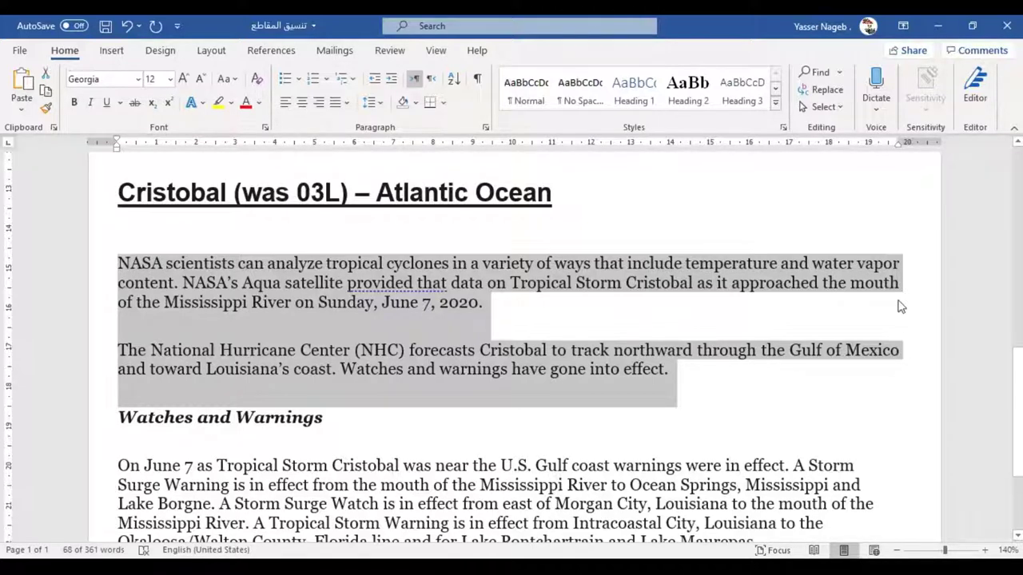
pyautogui.scroll(-1, 859, 436)
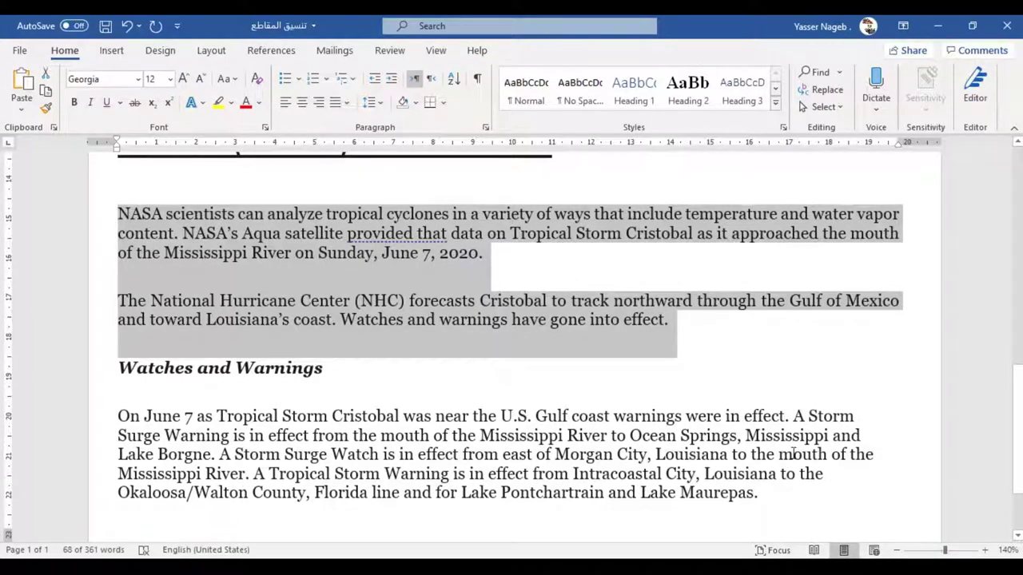
pyautogui.scroll(2, 655, 485)
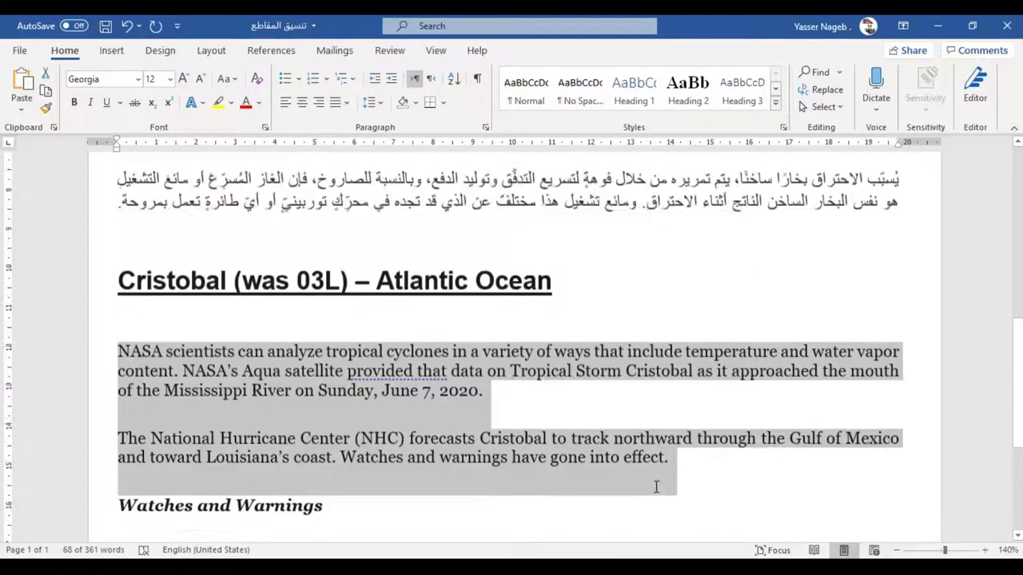
pyautogui.scroll(10, 655, 464)
pyautogui.scroll(-2, 893, 345)
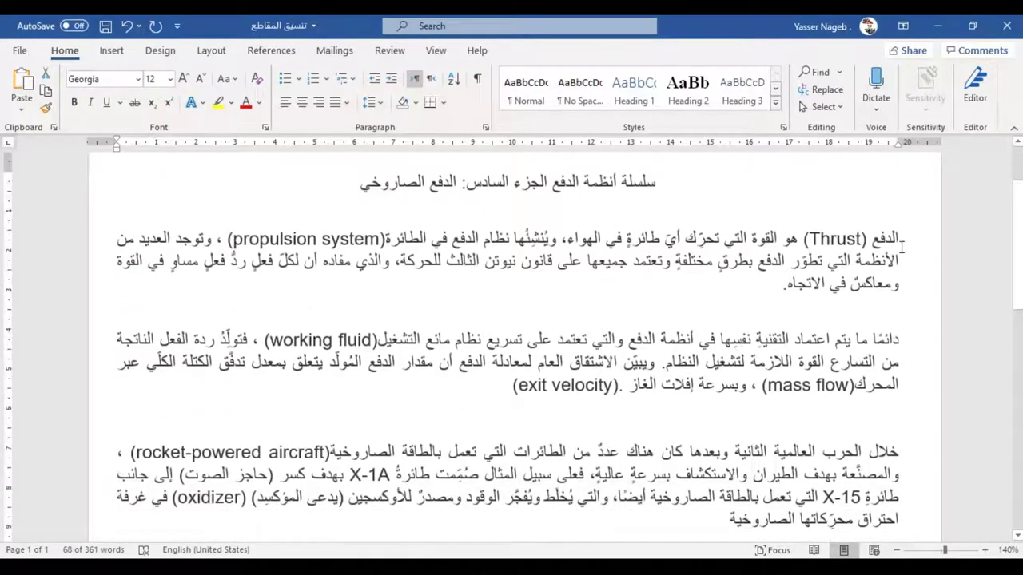
# Step: Give the first three Arabic paragraphs a first-line indent using the ruler marker
pyautogui.moveTo(899, 244); pyautogui.dragTo(471, 377)
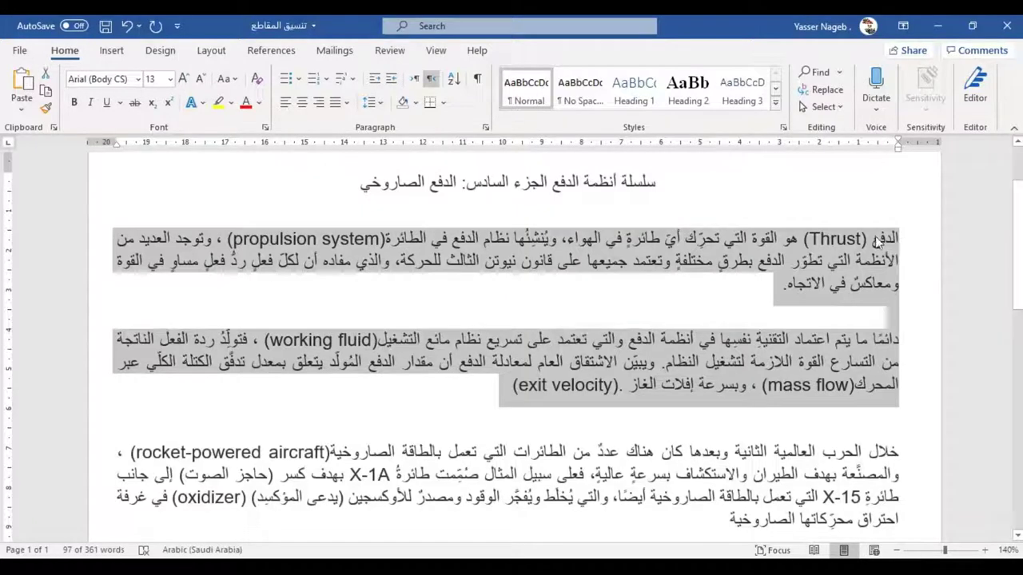
pyautogui.moveTo(879, 240)
pyautogui.mouseDown()
pyautogui.moveTo(639, 496)
pyautogui.moveTo(640, 518)
pyautogui.mouseUp()
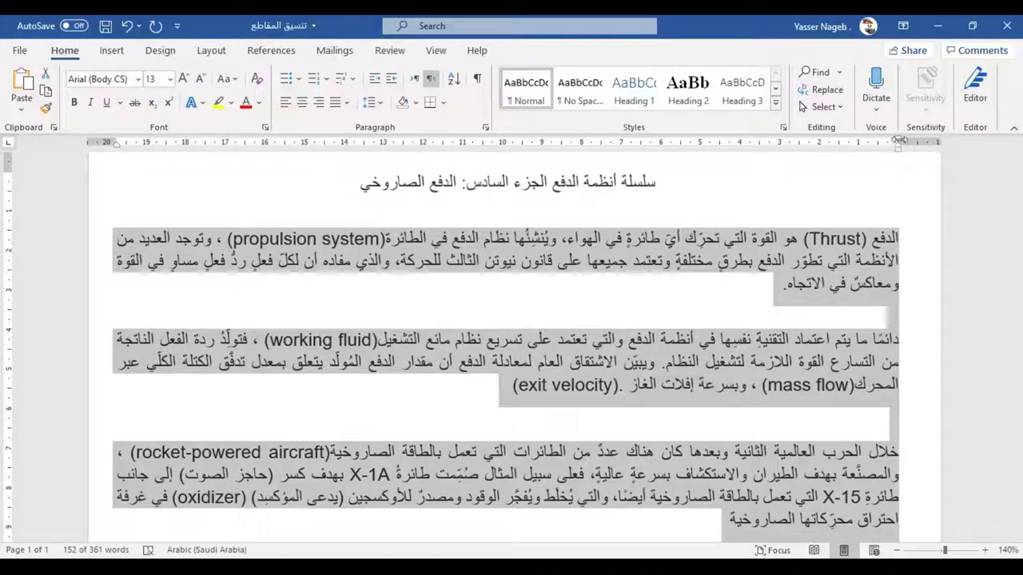
pyautogui.moveTo(900, 142); pyautogui.dragTo(871, 144)
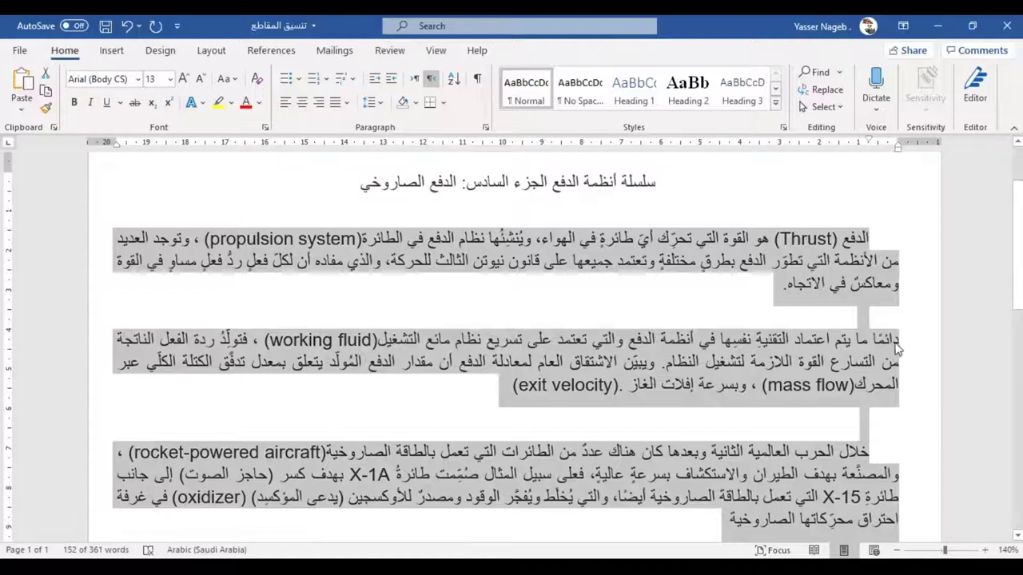
# Step: Remove the empty lines around paragraph 2 and Tab-indent the last Arabic paragraph
pyautogui.click(857, 324)
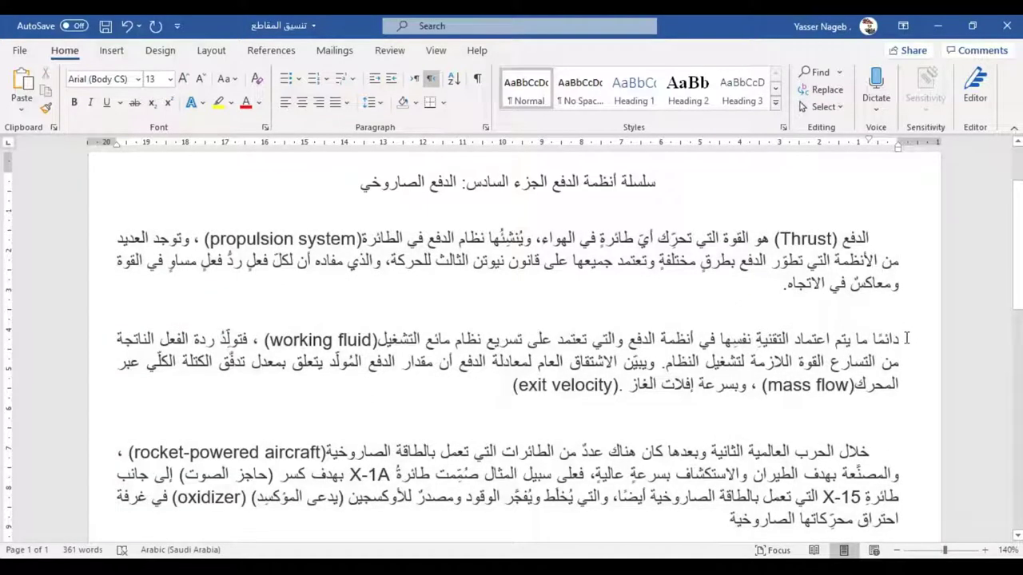
pyautogui.press('BackSpace')
pyautogui.click(895, 388)
pyautogui.press('Delete')
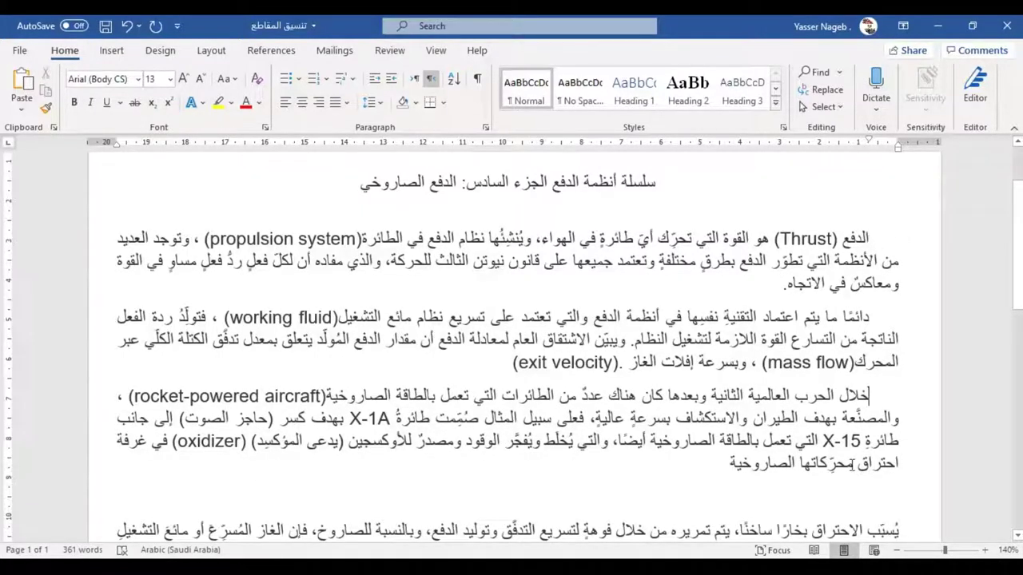
pyautogui.scroll(-2, 851, 460)
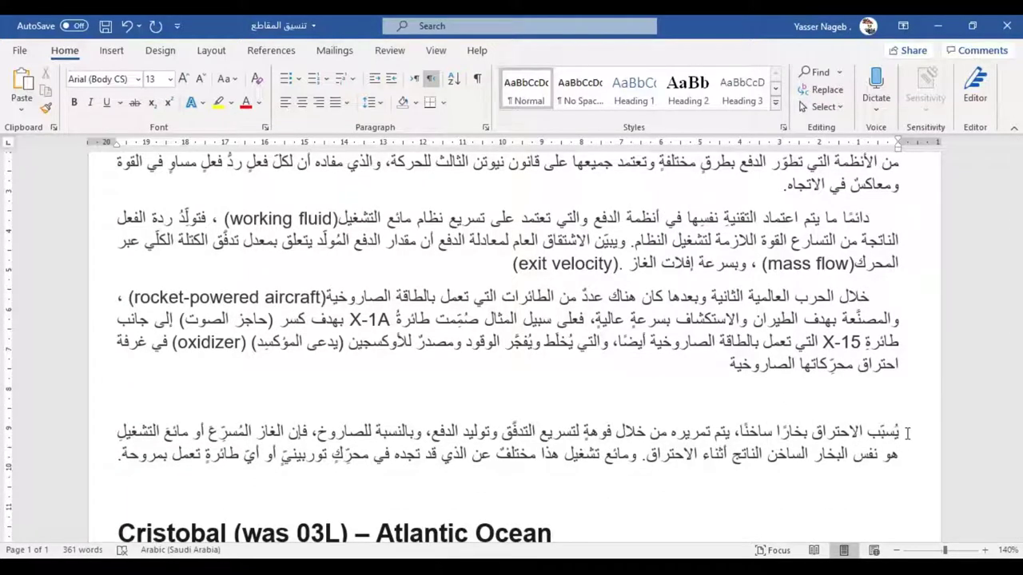
pyautogui.click(907, 433)
pyautogui.press('Tab')
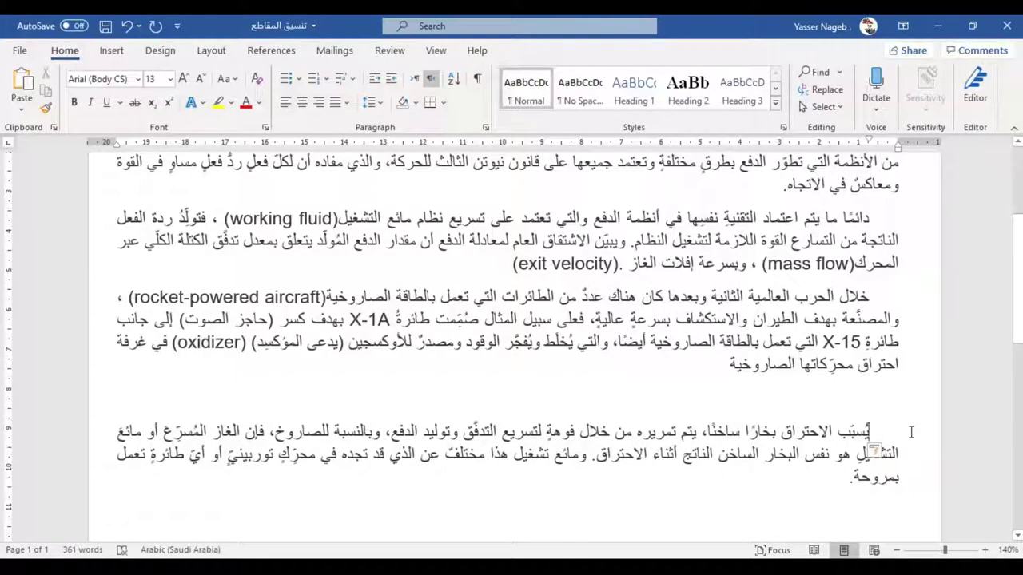
pyautogui.scroll(5, 879, 367)
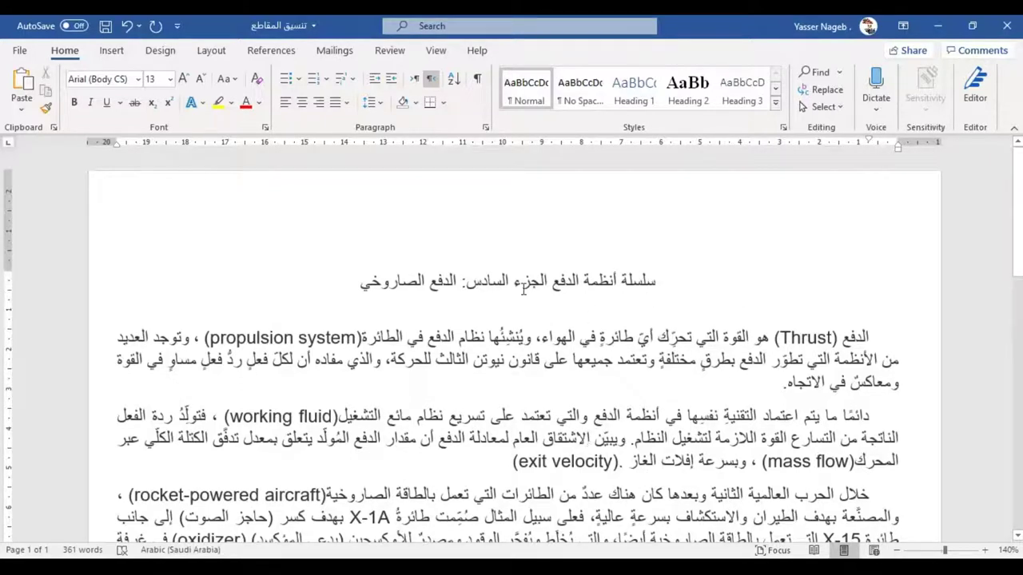
# Step: Set the paragraphs' Spacing After to 0 pt in the Paragraph dialog
pyautogui.click(486, 128)
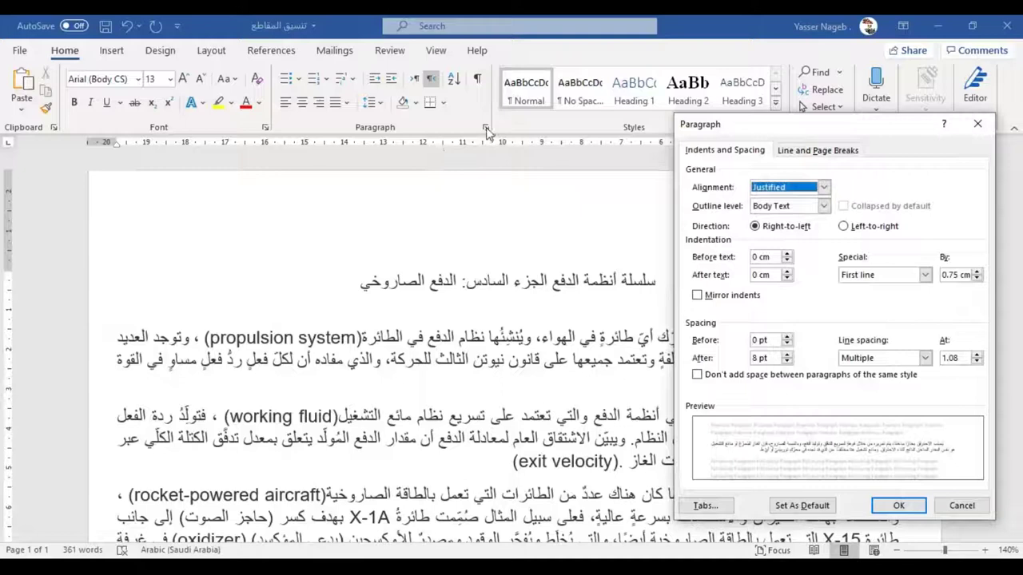
pyautogui.moveTo(759, 133); pyautogui.dragTo(377, 68)
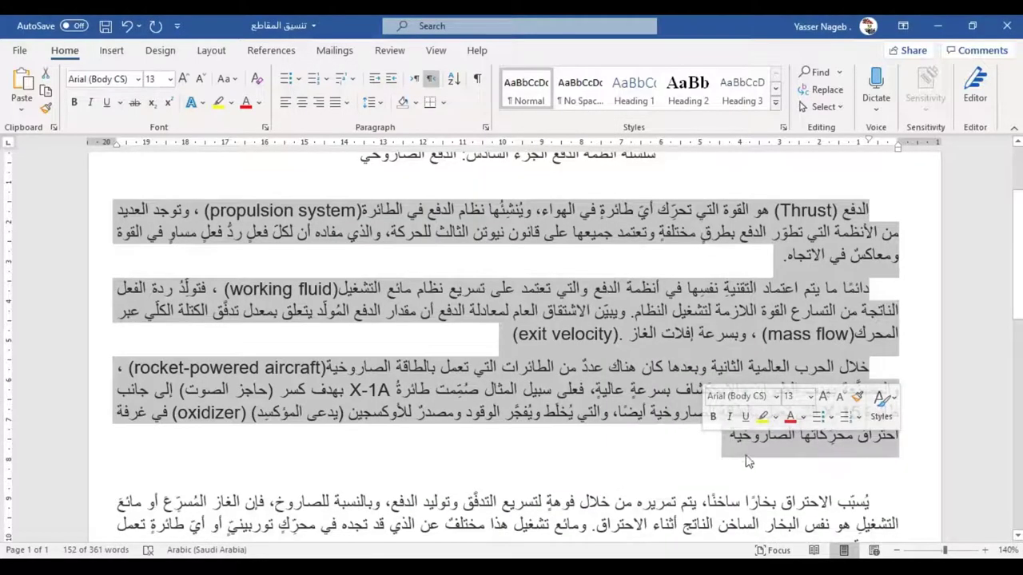
pyautogui.click(485, 127)
pyautogui.click(405, 297)
pyautogui.click(405, 297)
pyautogui.click(519, 441)
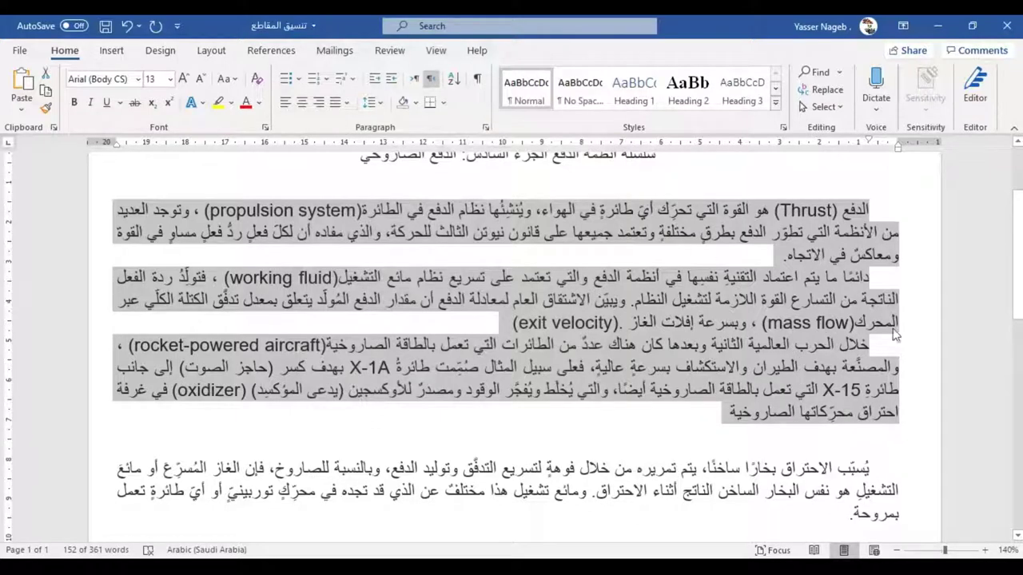
# Step: Change Spacing After to 3 pt in the Paragraph dialog, then reselect the first three paragraphs
pyautogui.click(485, 128)
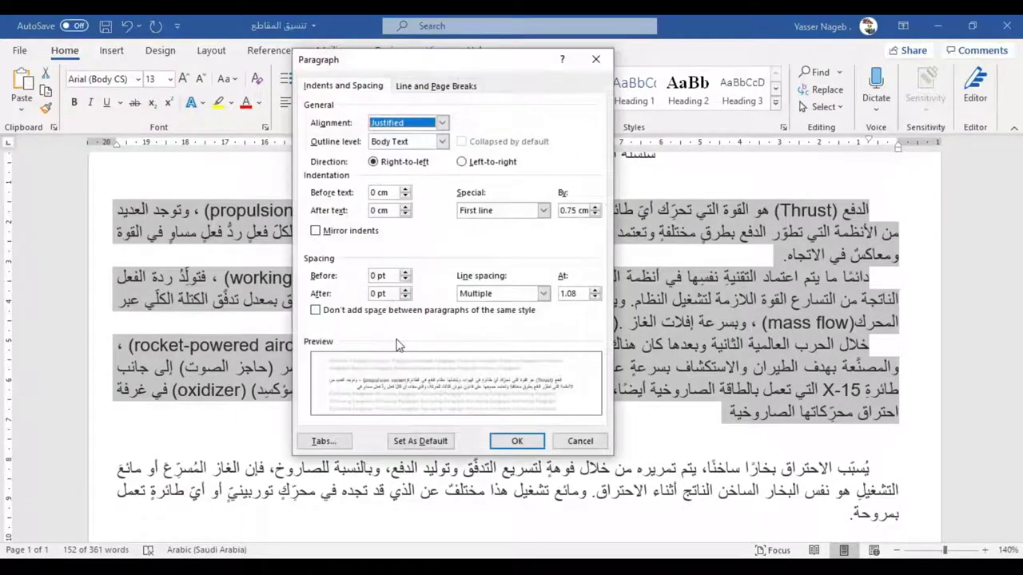
pyautogui.click(403, 290)
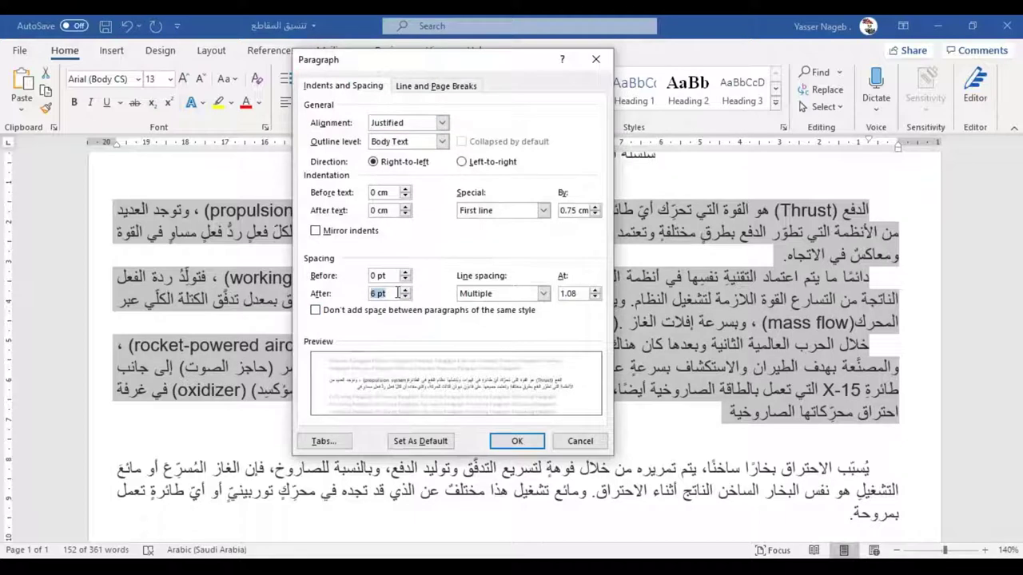
pyautogui.click(405, 291)
pyautogui.click(405, 291)
pyautogui.click(380, 294)
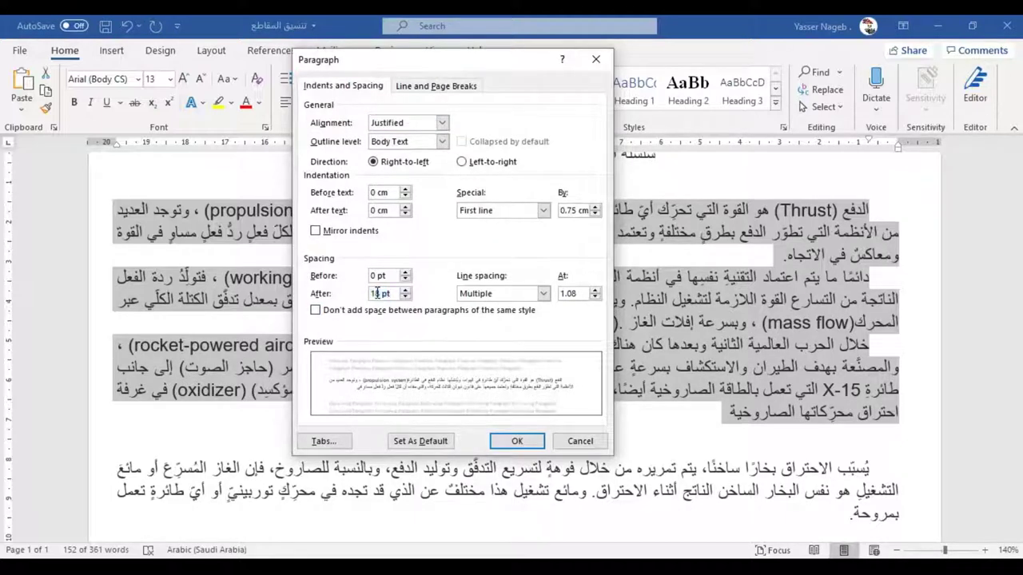
pyautogui.write('3')
pyautogui.click(521, 443)
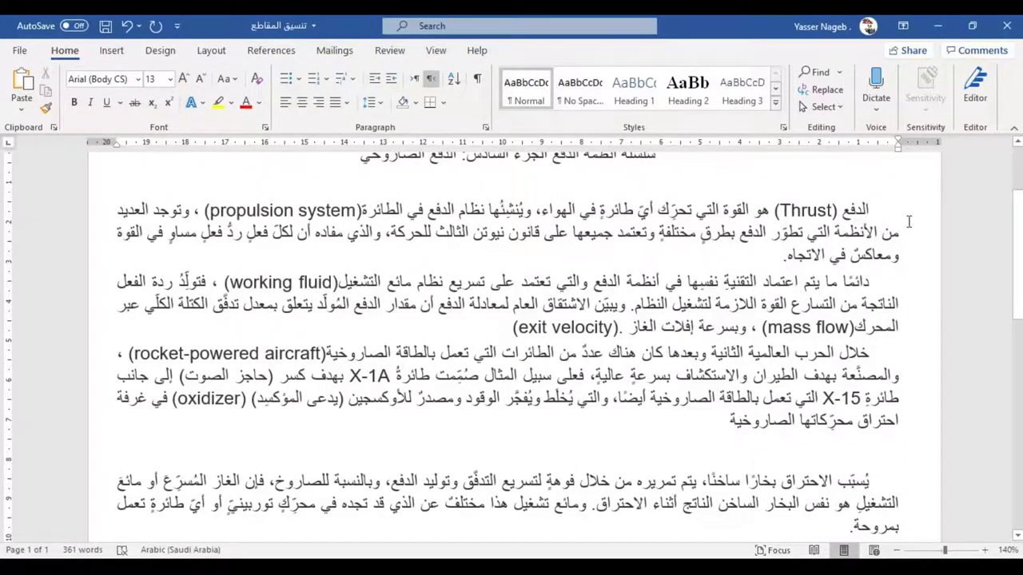
pyautogui.moveTo(909, 221); pyautogui.dragTo(681, 451)
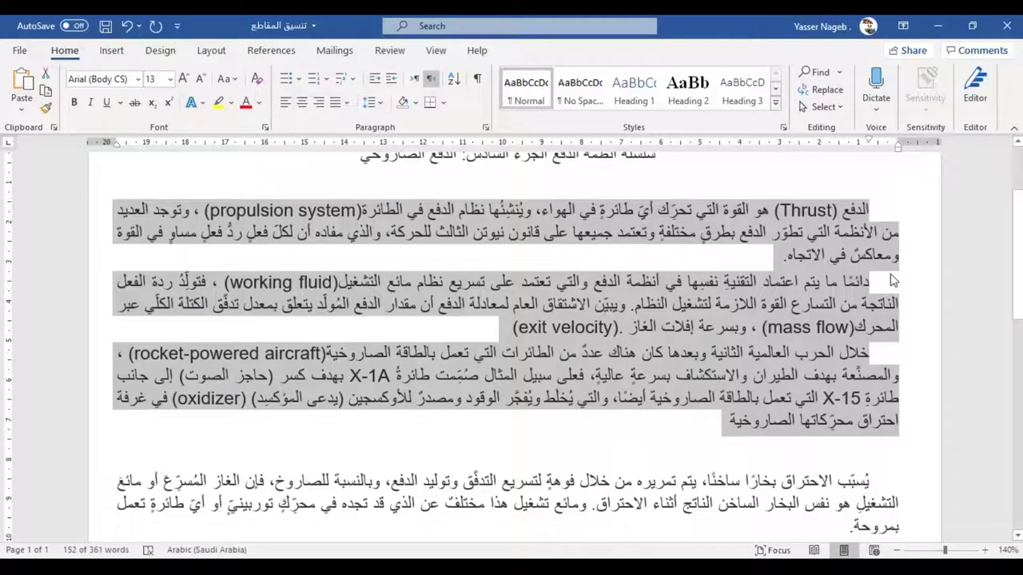
# Step: Give the first three paragraphs 8 pt space before, keeping 3 pt after, and reopen Paragraph settings
pyautogui.click(483, 125)
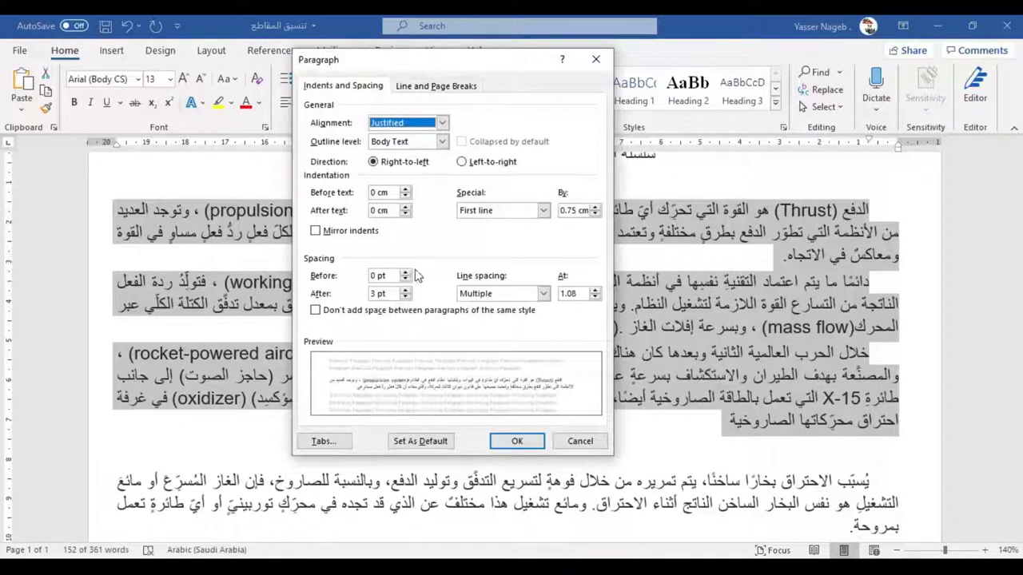
pyautogui.doubleClick(373, 276)
pyautogui.write('8')
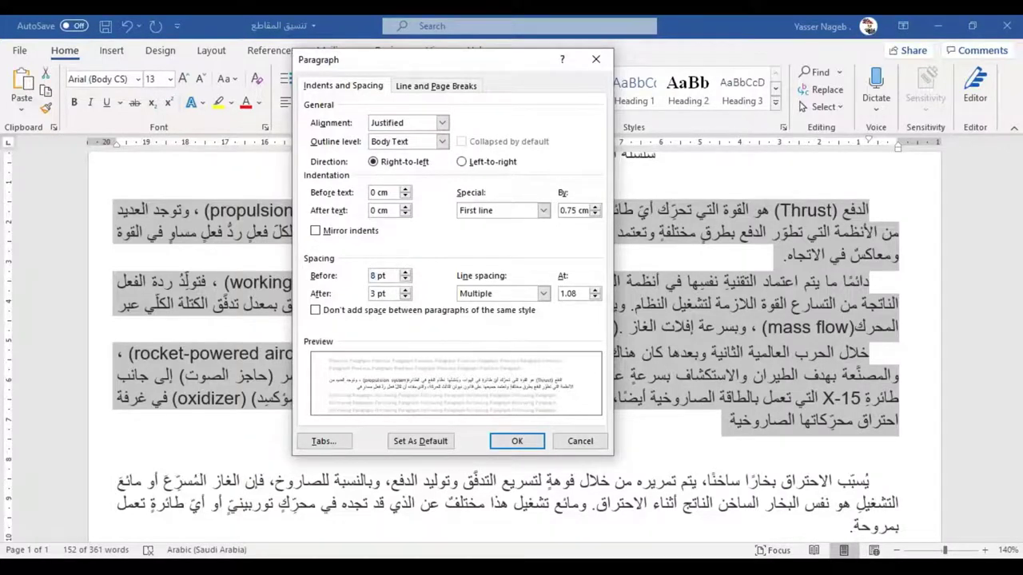
pyautogui.click(517, 441)
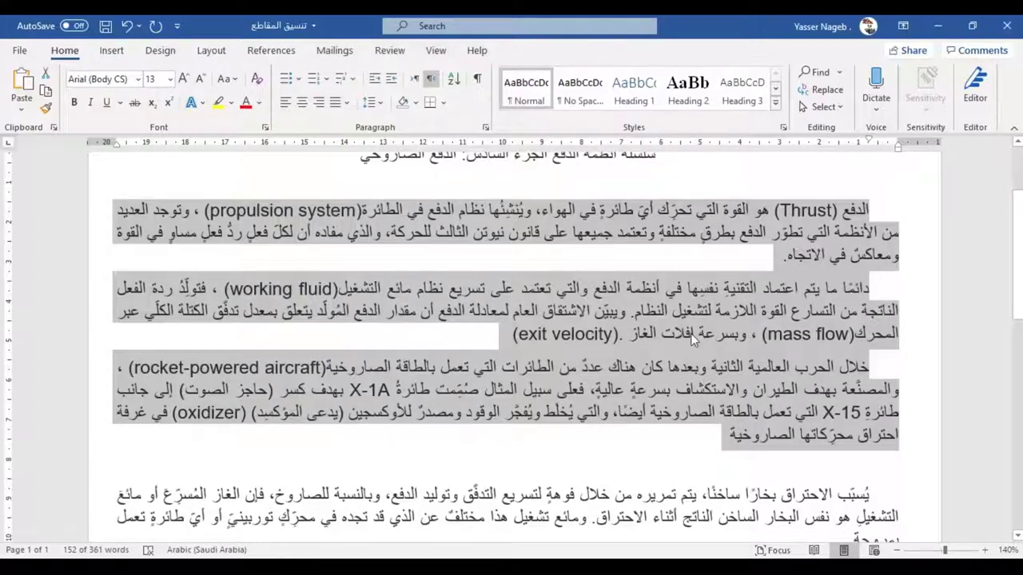
pyautogui.click(485, 127)
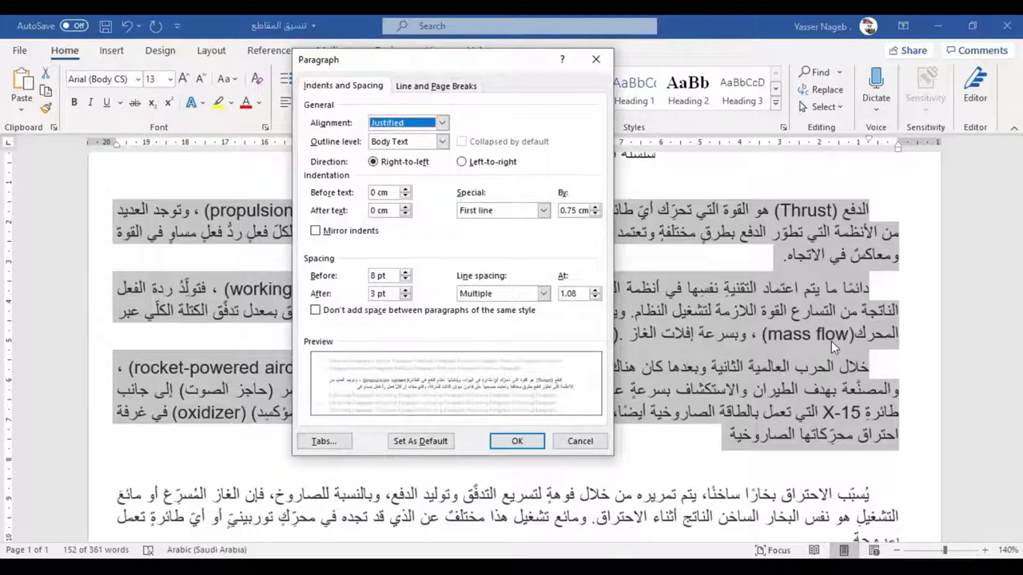
# Step: Set the first three paragraphs' line spacing to Exactly 32 pt
pyautogui.click(513, 297)
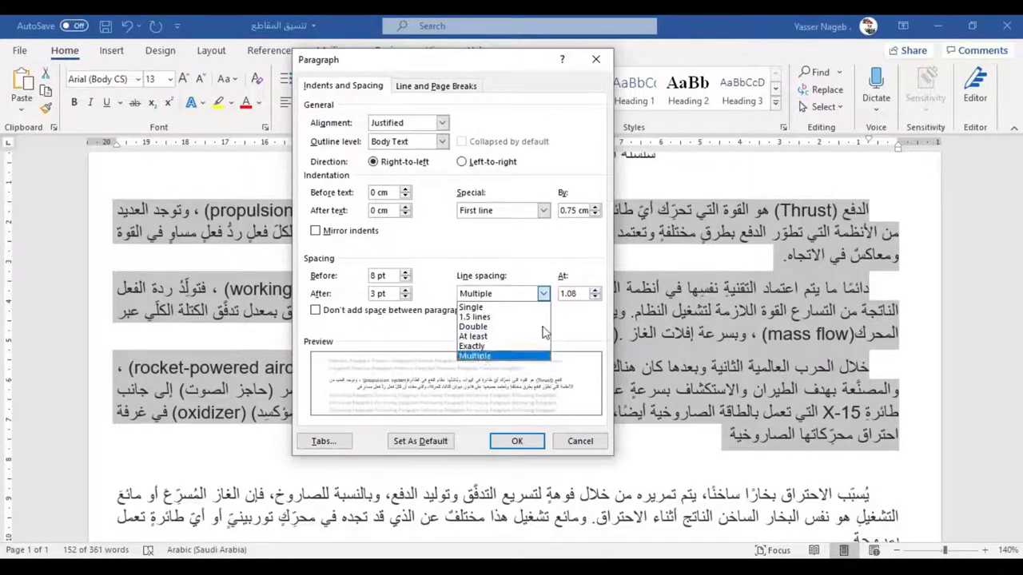
pyautogui.click(506, 308)
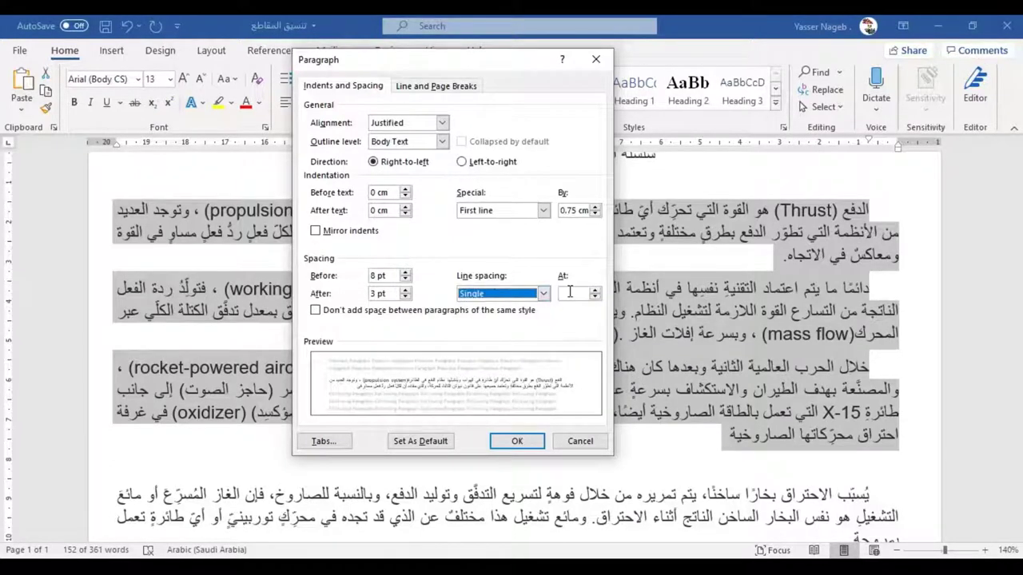
pyautogui.click(529, 295)
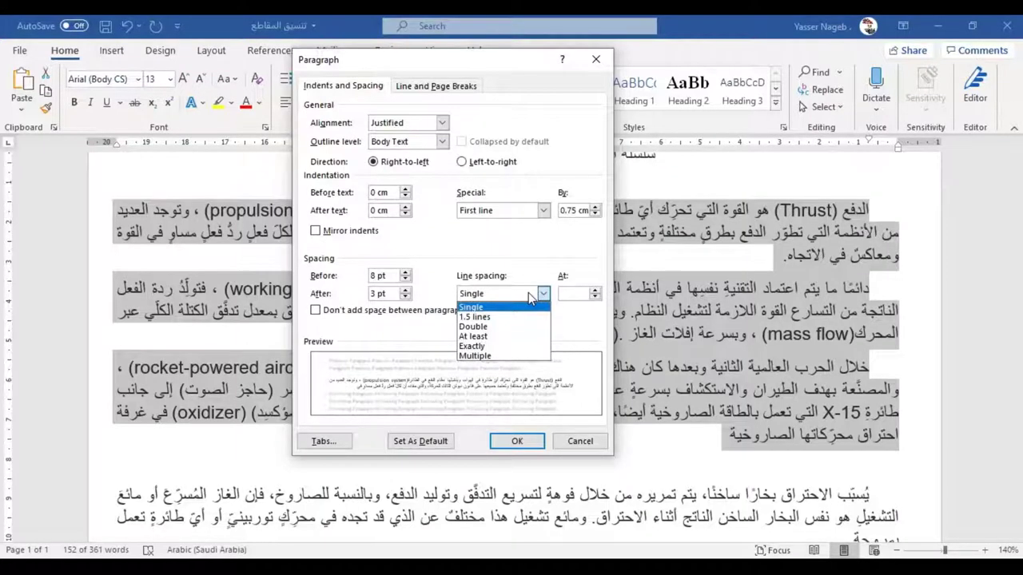
pyautogui.click(472, 347)
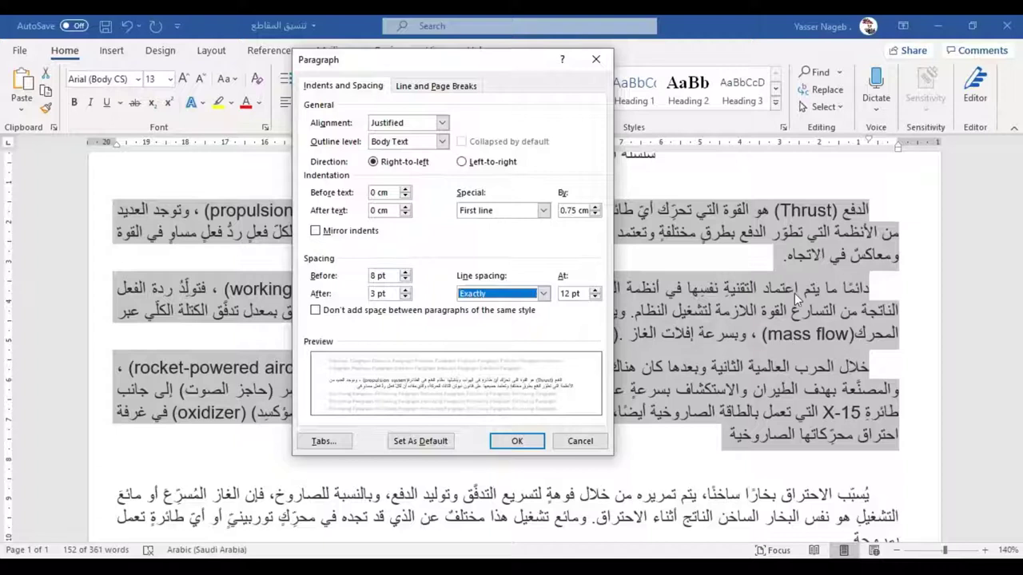
pyautogui.click(595, 291)
pyautogui.click(595, 291)
pyautogui.click(594, 290)
pyautogui.click(595, 291)
pyautogui.click(595, 291)
pyautogui.click(595, 291)
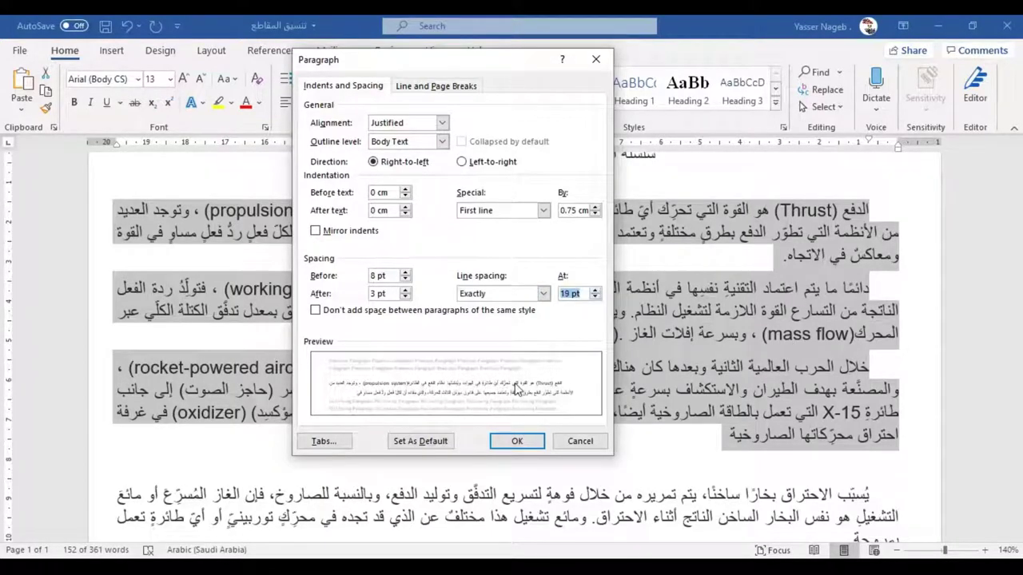
pyautogui.click(594, 291)
pyautogui.click(595, 291)
pyautogui.click(595, 292)
pyautogui.click(595, 292)
pyautogui.click(594, 292)
pyautogui.click(595, 292)
pyautogui.click(595, 291)
pyautogui.click(594, 291)
pyautogui.click(595, 291)
pyautogui.click(595, 291)
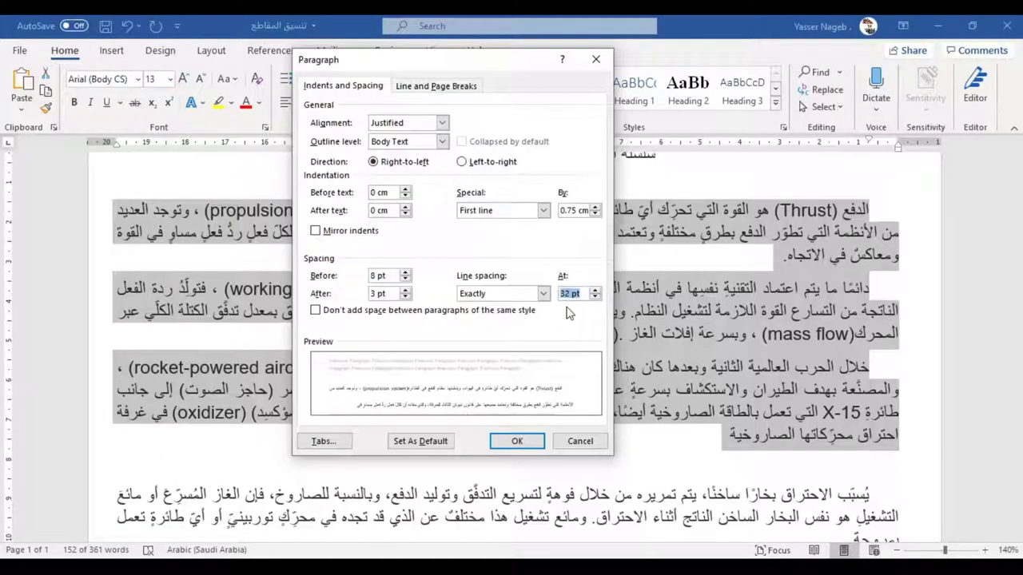
pyautogui.click(517, 442)
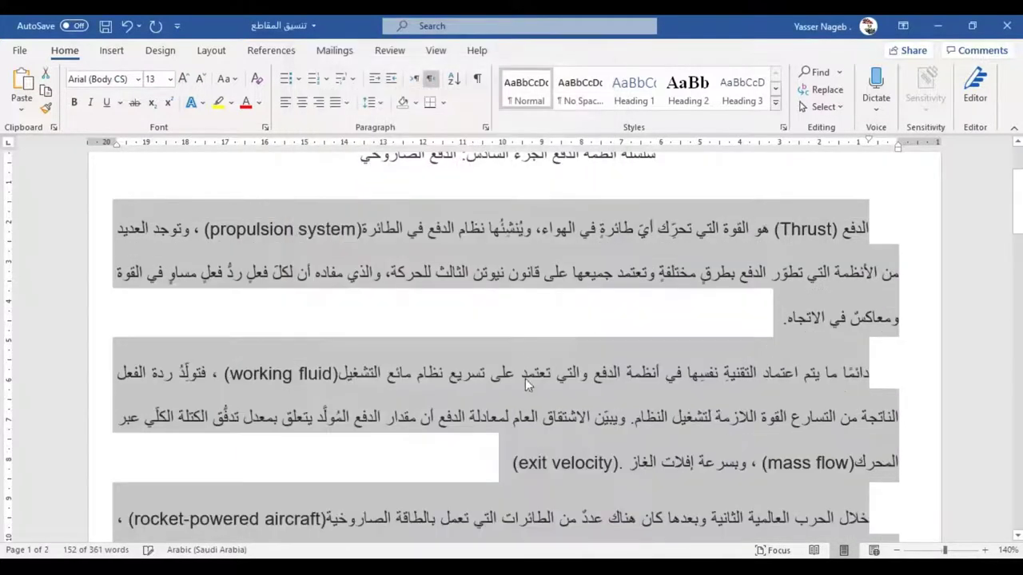
# Step: Review the new spacing, then select the second paragraph through 'exit velocity'
pyautogui.scroll(-3, 648, 303)
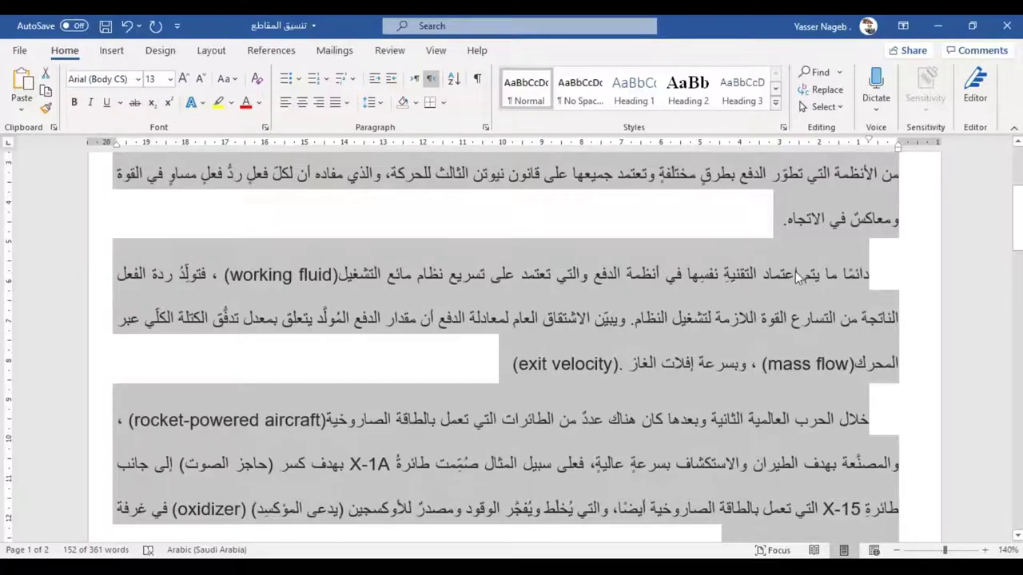
pyautogui.scroll(-3, 745, 389)
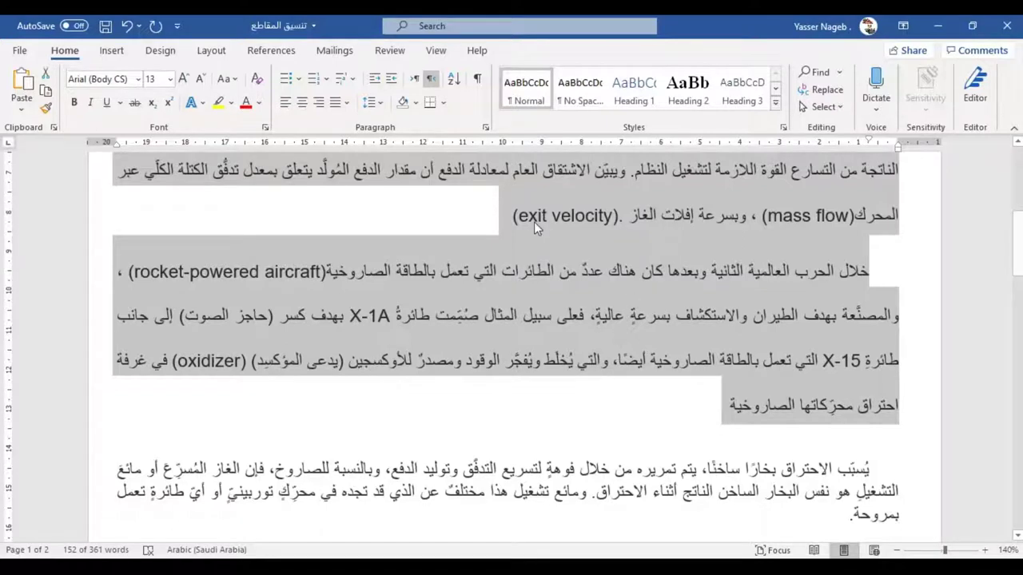
pyautogui.scroll(2, 575, 228)
pyautogui.click(484, 129)
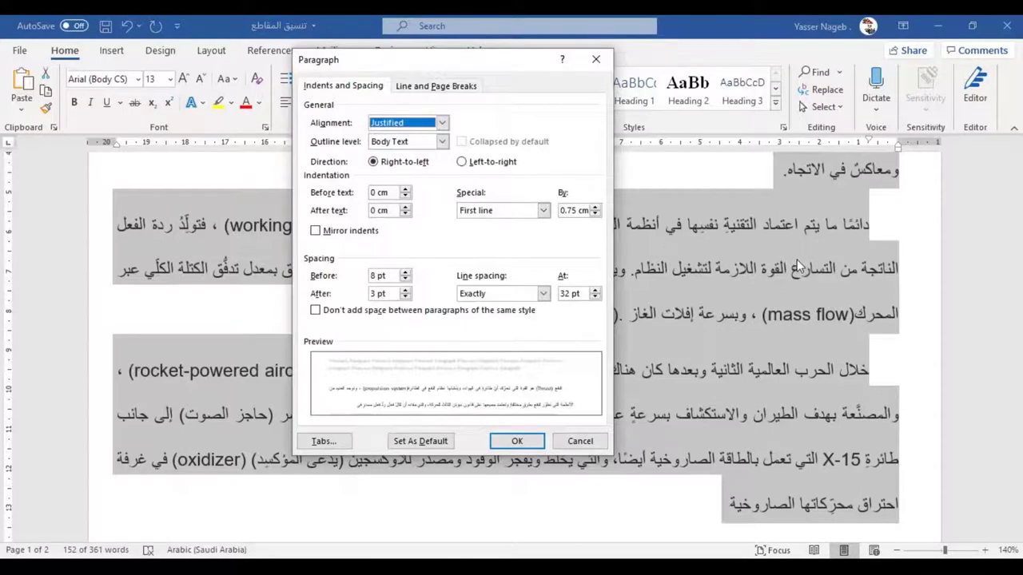
pyautogui.press('Escape')
pyautogui.moveTo(894, 222); pyautogui.dragTo(459, 329)
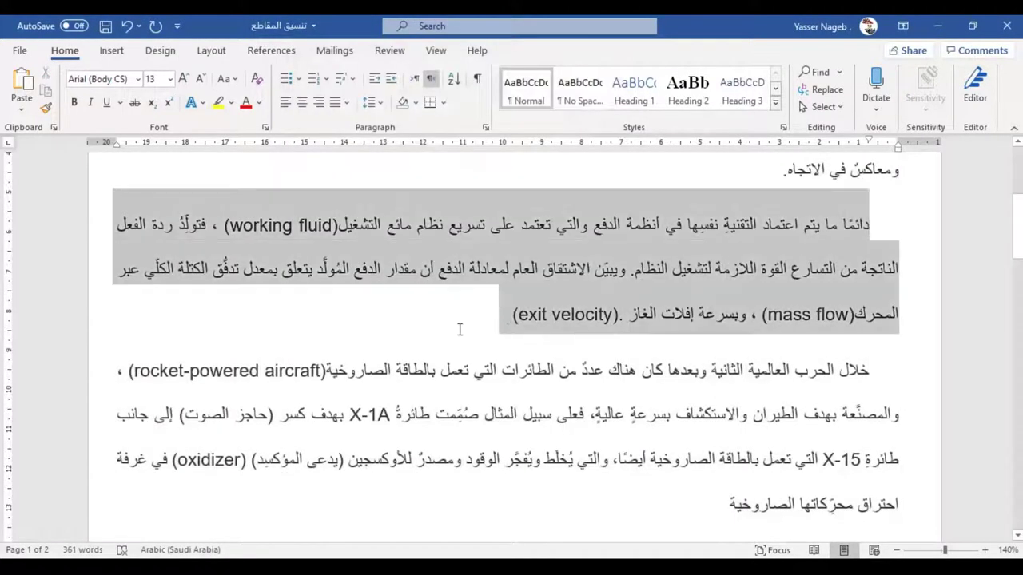
pyautogui.scroll(2, 460, 329)
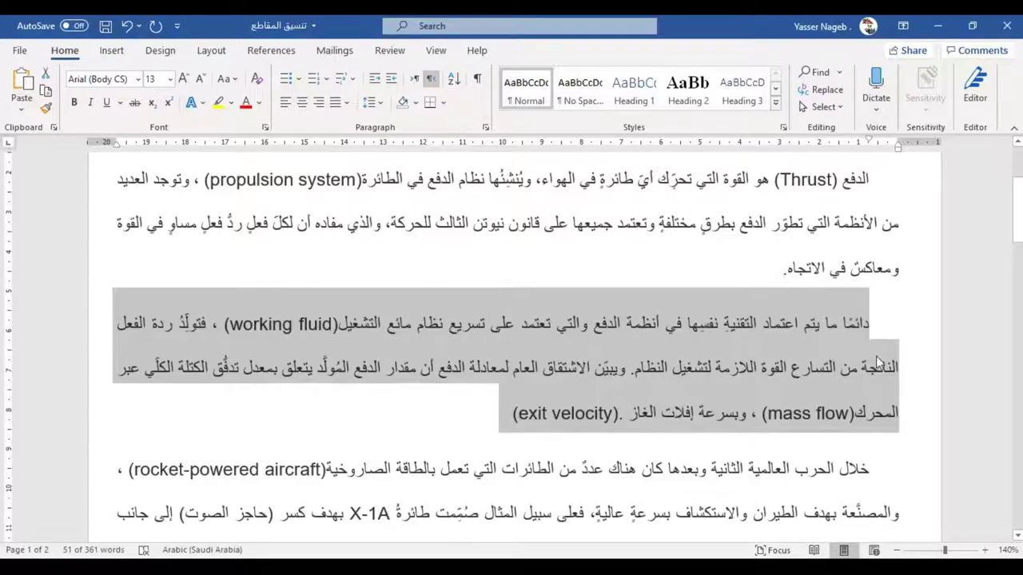
# Step: Indent the working-fluid paragraph 1 cm before text and 1 cm after text
pyautogui.click(485, 131)
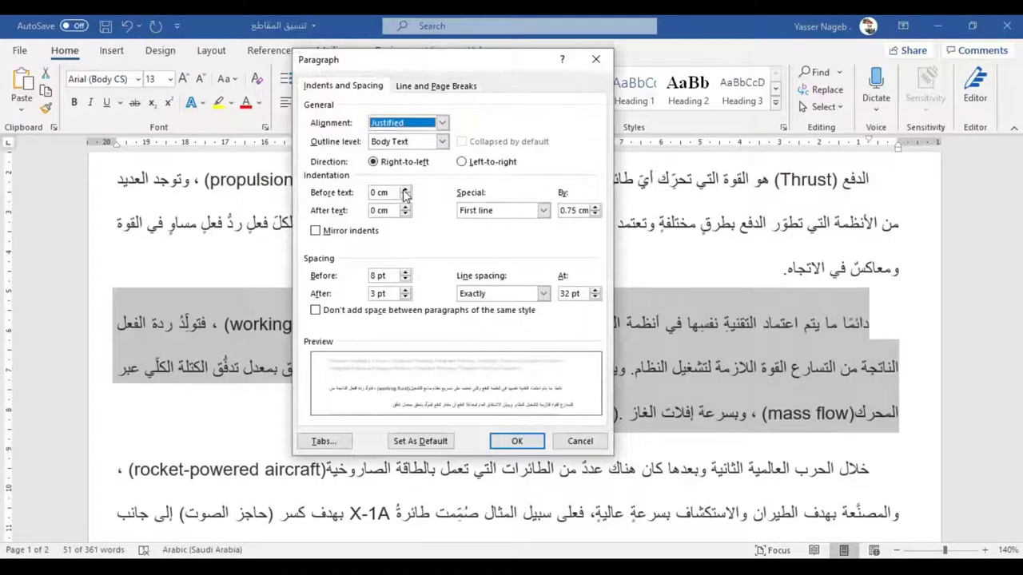
pyautogui.click(405, 189)
pyautogui.click(405, 191)
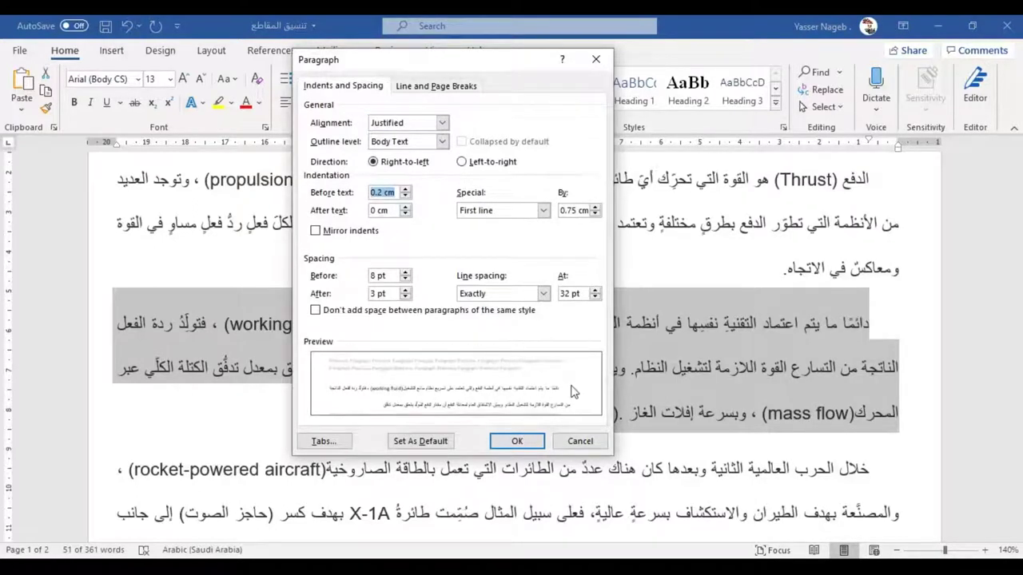
pyautogui.click(405, 189)
pyautogui.click(405, 189)
pyautogui.click(405, 189)
pyautogui.click(405, 189)
pyautogui.click(405, 189)
pyautogui.click(405, 191)
pyautogui.click(405, 190)
pyautogui.click(406, 207)
pyautogui.click(405, 207)
pyautogui.click(405, 207)
pyautogui.click(405, 207)
pyautogui.click(406, 207)
pyautogui.click(405, 207)
pyautogui.click(405, 207)
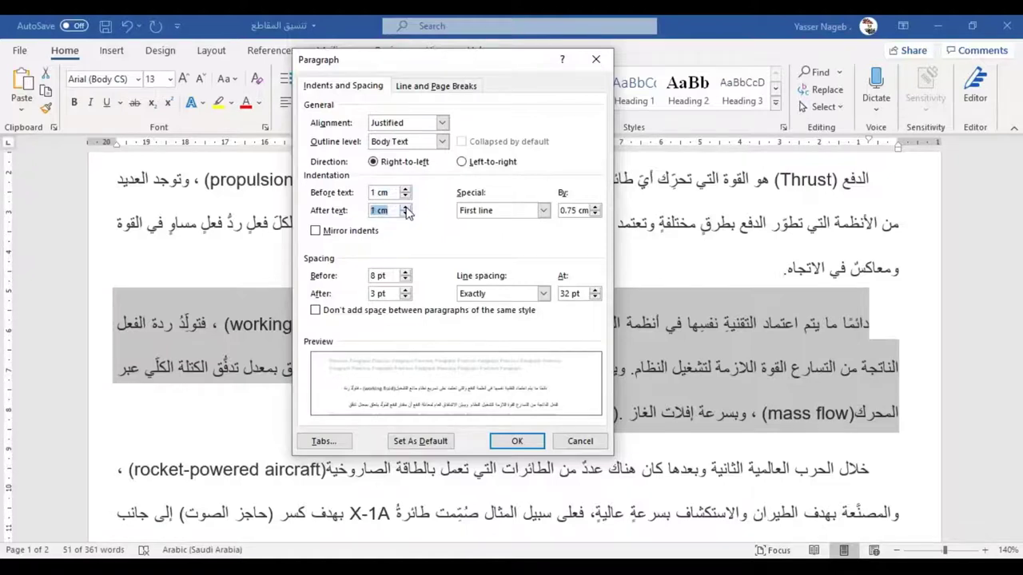
pyautogui.click(517, 441)
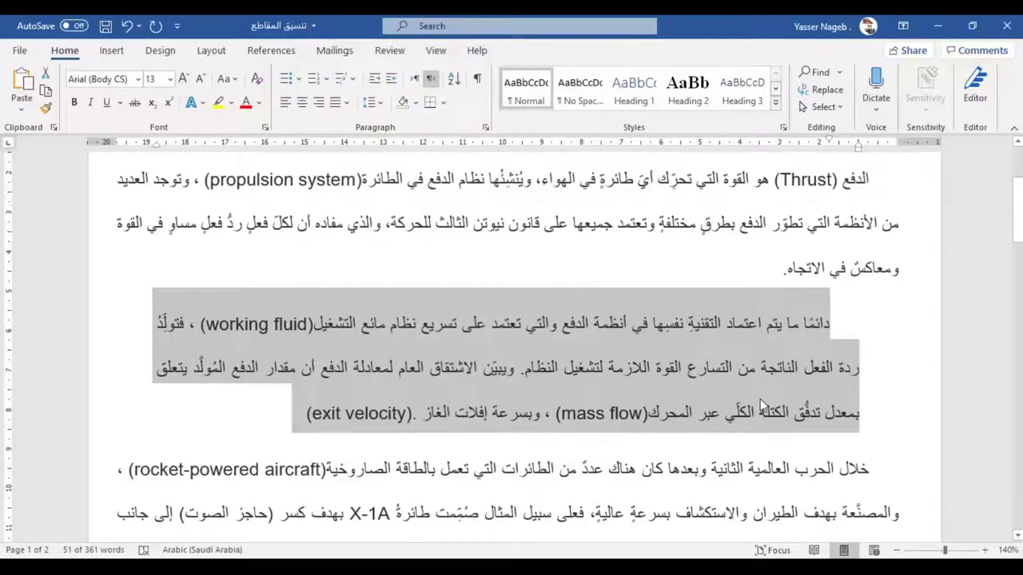
# Step: Deepen the working-fluid paragraph's left and right indents on the ruler and make it bold
pyautogui.scroll(-1, 892, 403)
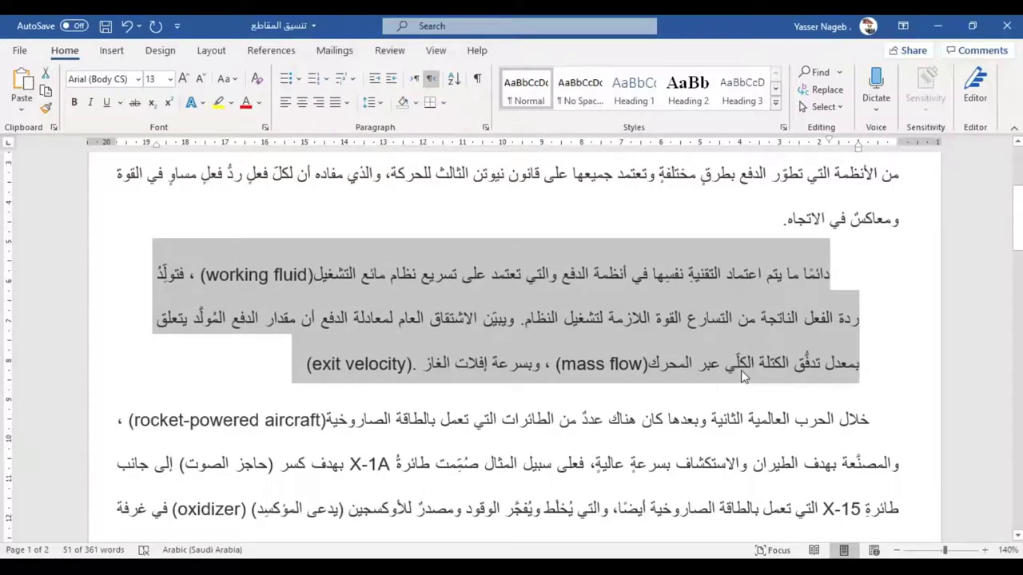
pyautogui.scroll(1, 741, 370)
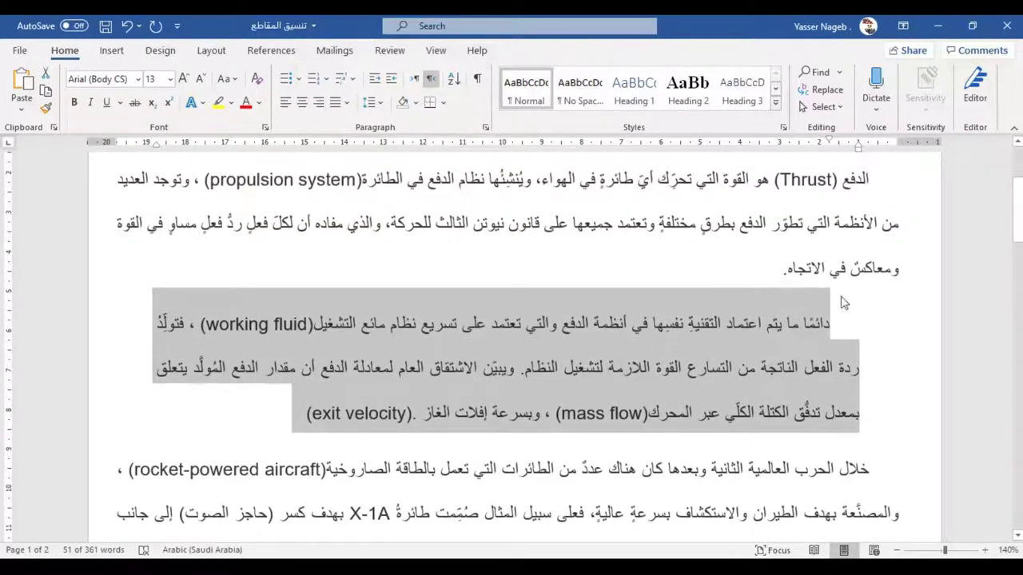
pyautogui.click(840, 331)
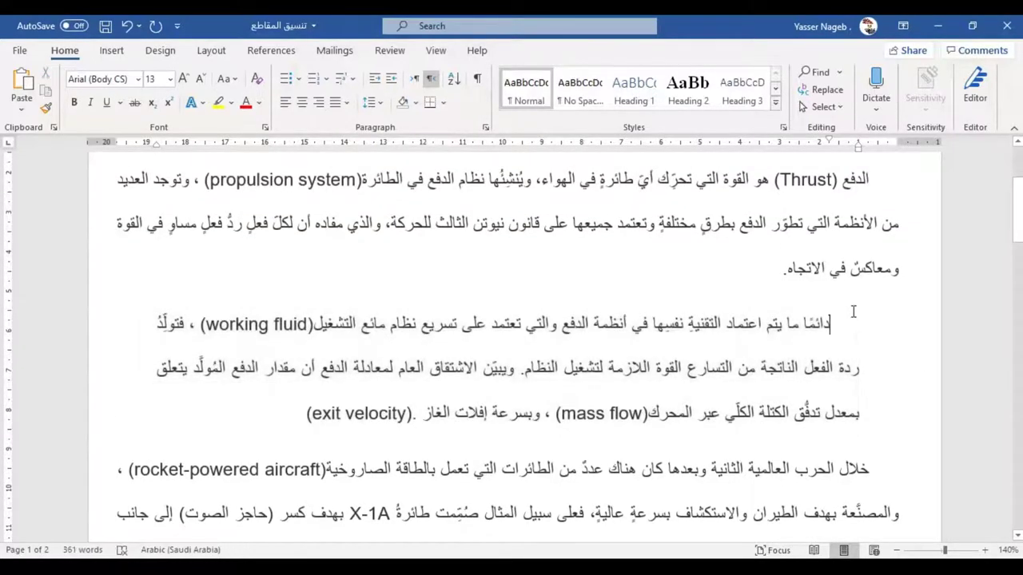
pyautogui.keyDown('shift'); pyautogui.click(246, 418); pyautogui.keyUp('shift')
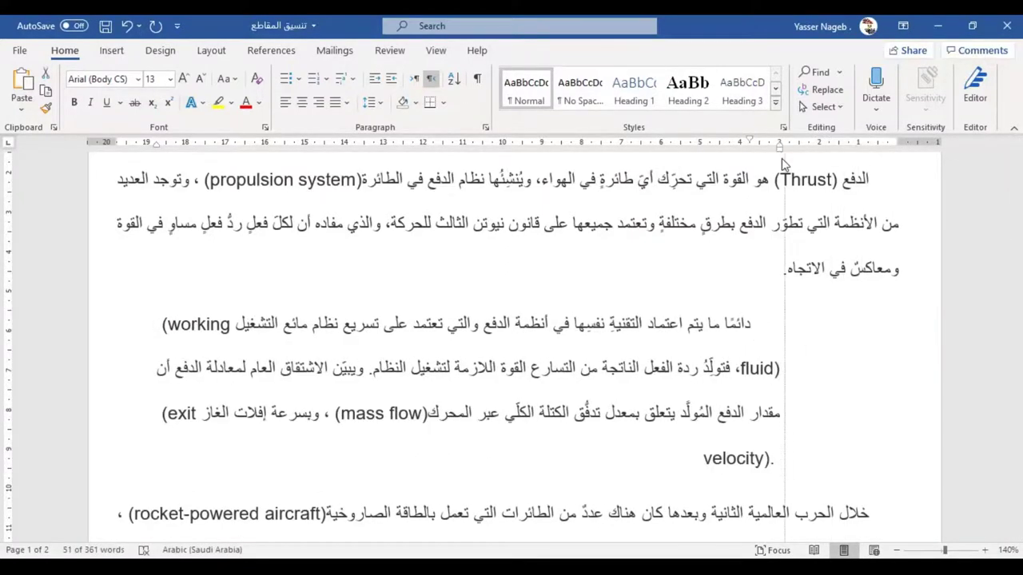
pyautogui.moveTo(859, 147); pyautogui.dragTo(780, 147)
pyautogui.moveTo(148, 143)
pyautogui.mouseDown()
pyautogui.moveTo(308, 148)
pyautogui.moveTo(264, 144)
pyautogui.mouseUp()
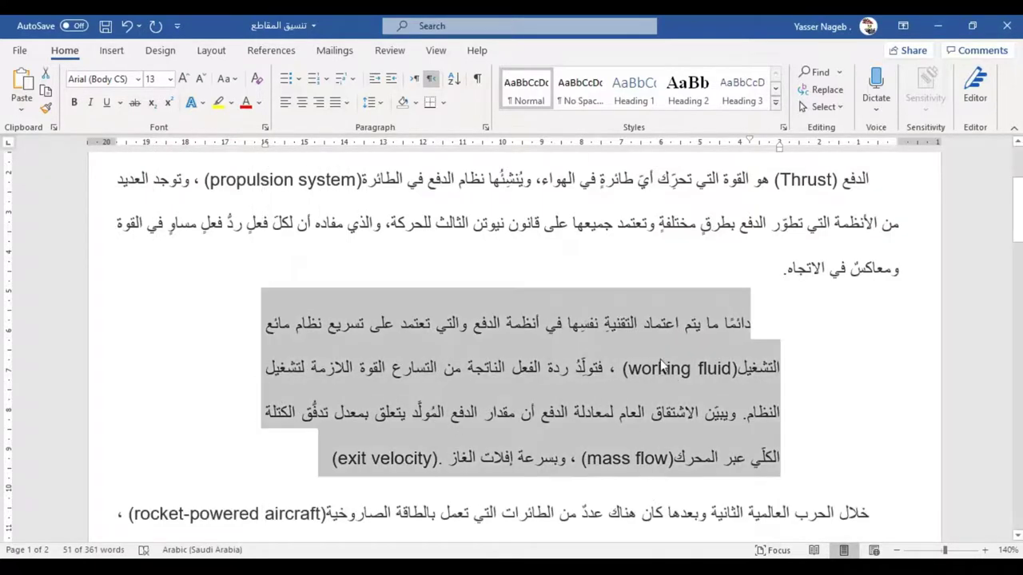
pyautogui.click(73, 103)
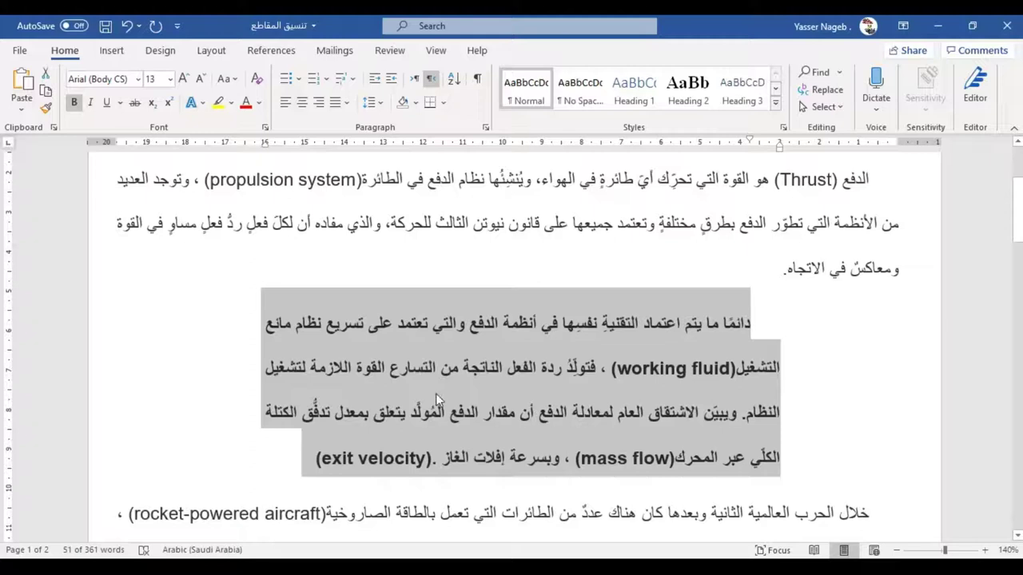
# Step: Shift the bold paragraph's indent with Increase Indent three times and Decrease Indent twice
pyautogui.click(392, 84)
pyautogui.click(392, 84)
pyautogui.click(391, 83)
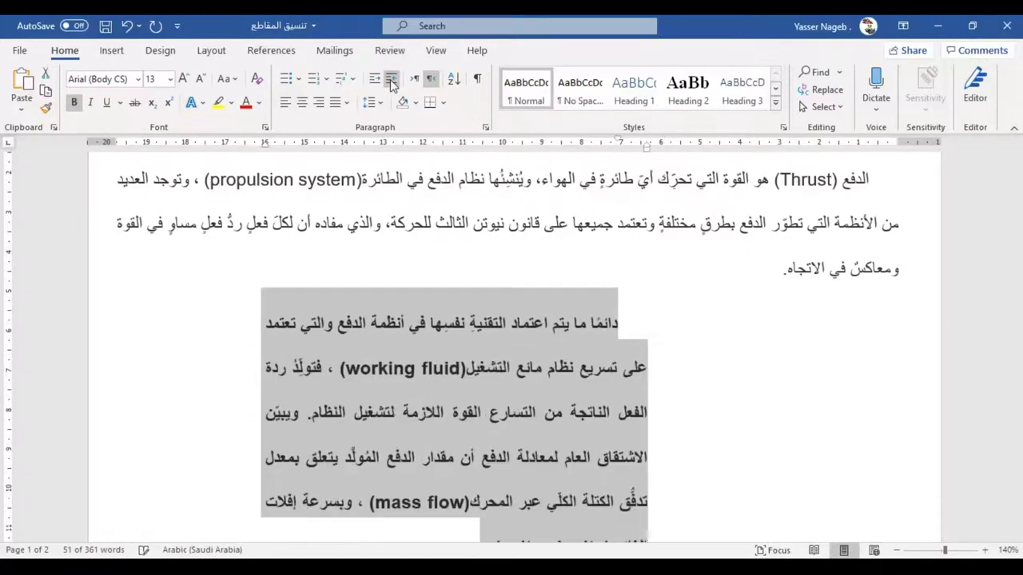
pyautogui.click(374, 83)
pyautogui.click(373, 82)
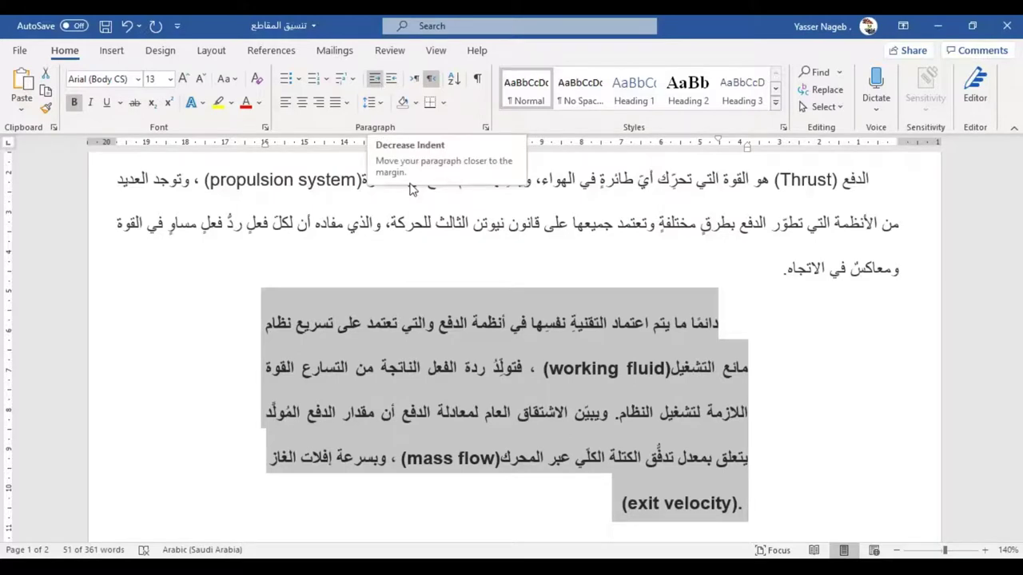
pyautogui.click(504, 373)
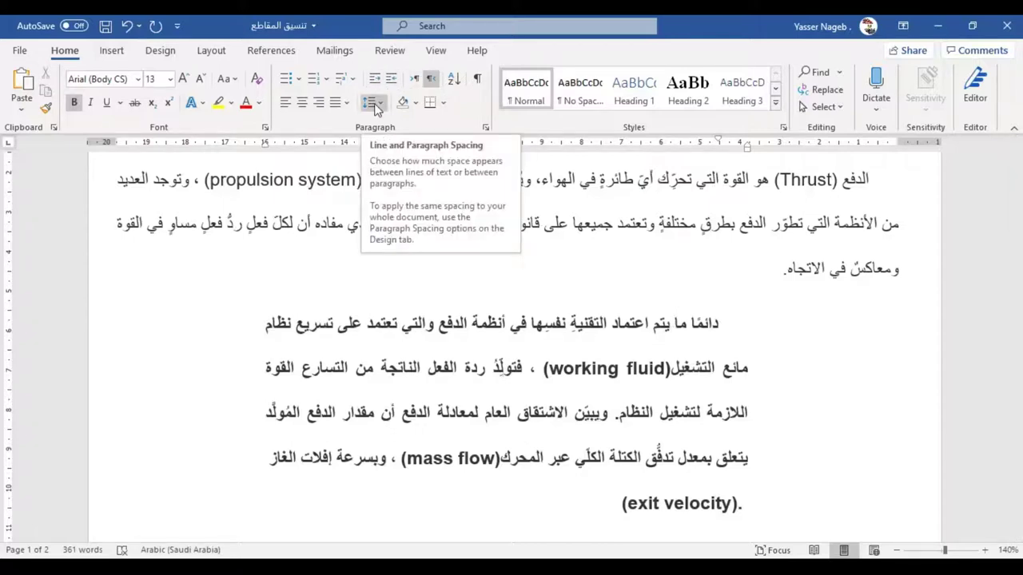
# Step: Drag the ruler markers so the bold paragraph sits 2 cm in from both sides
pyautogui.click(376, 106)
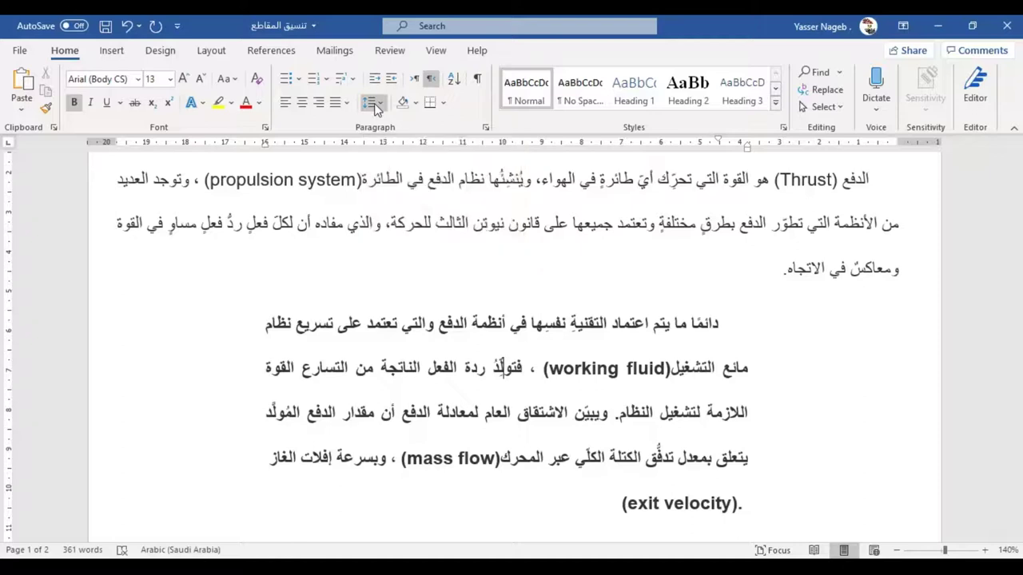
pyautogui.click(604, 195)
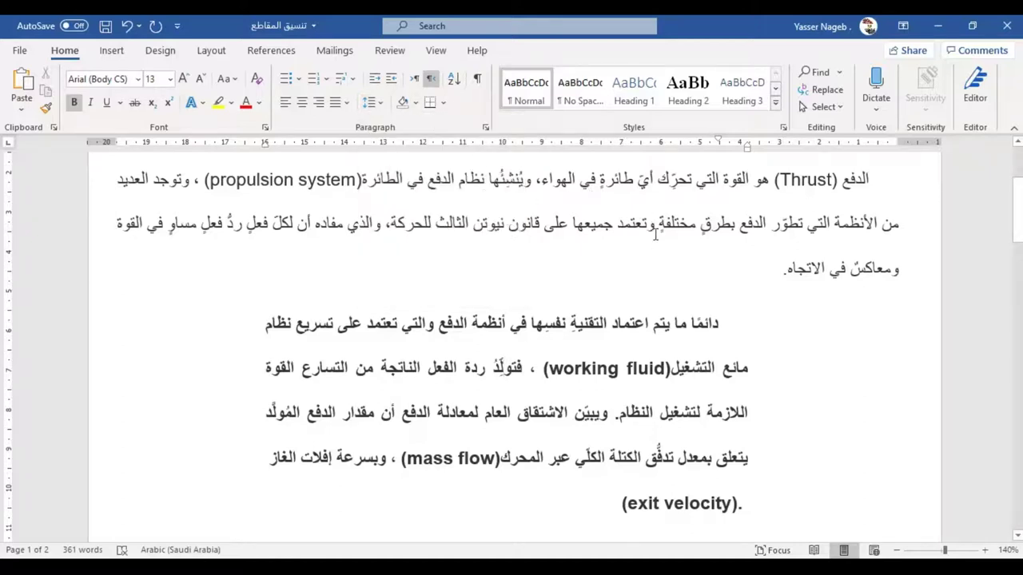
pyautogui.moveTo(772, 328); pyautogui.dragTo(593, 518)
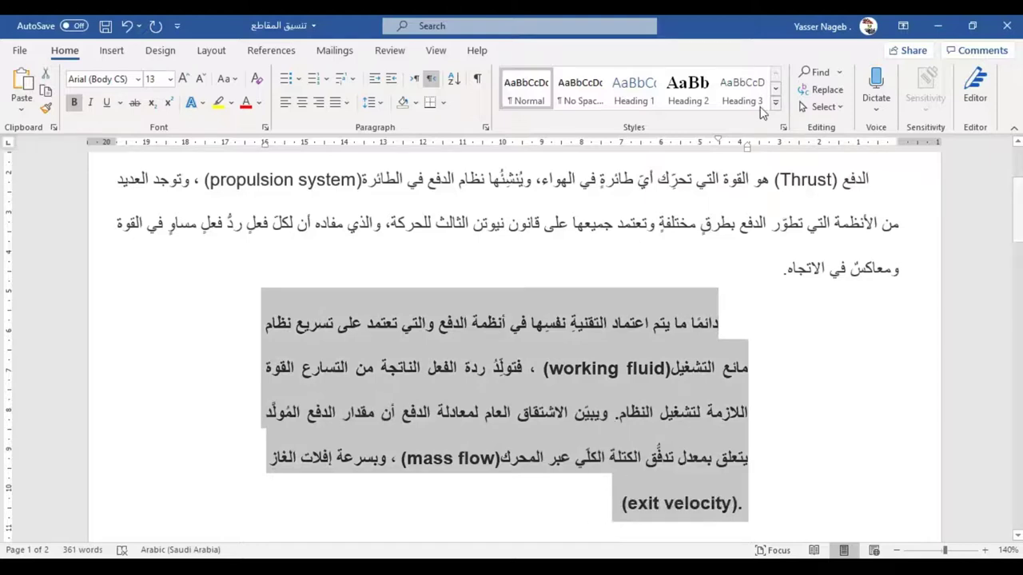
pyautogui.moveTo(748, 149); pyautogui.dragTo(819, 150)
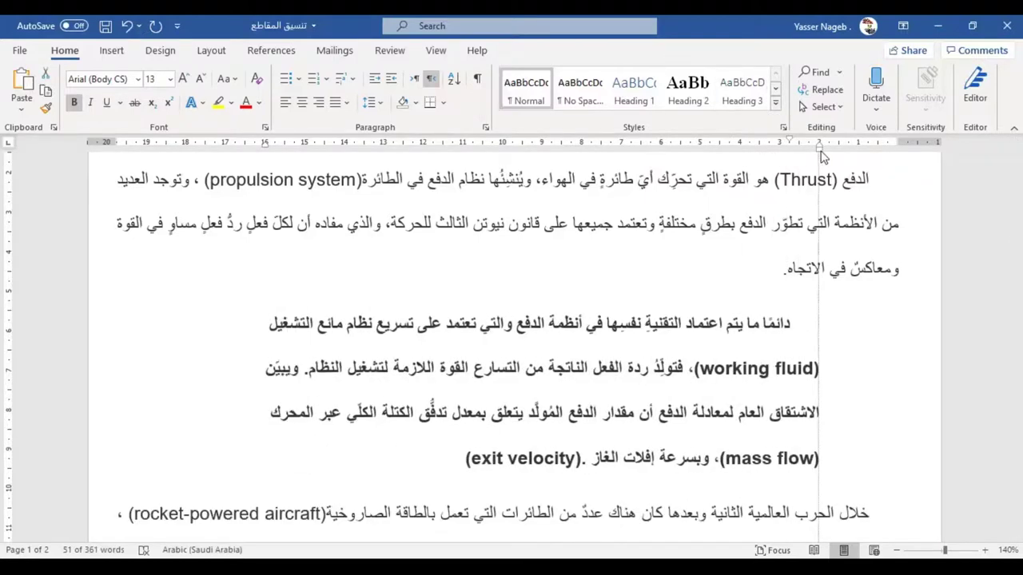
pyautogui.moveTo(268, 150); pyautogui.dragTo(195, 145)
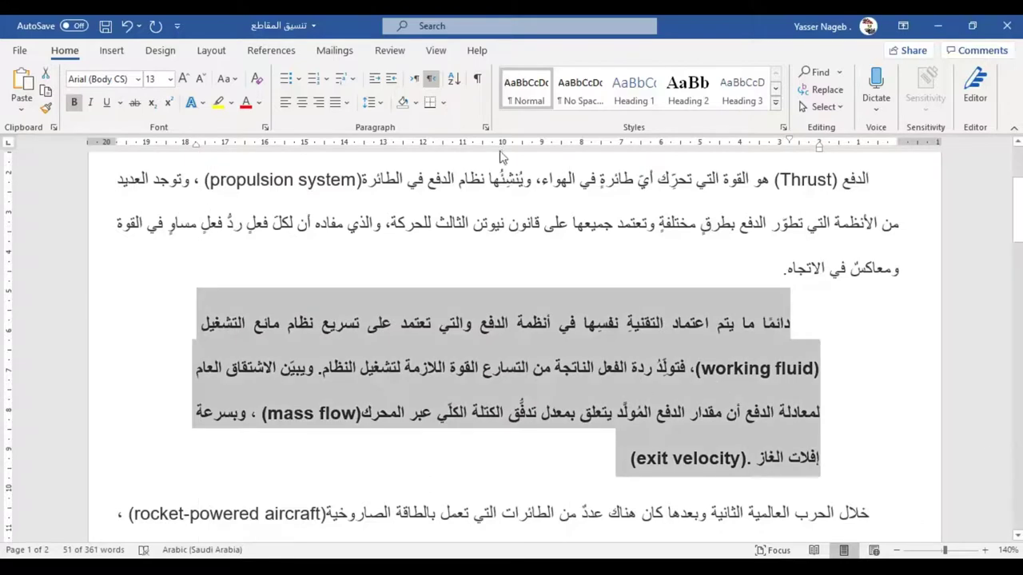
pyautogui.click(486, 130)
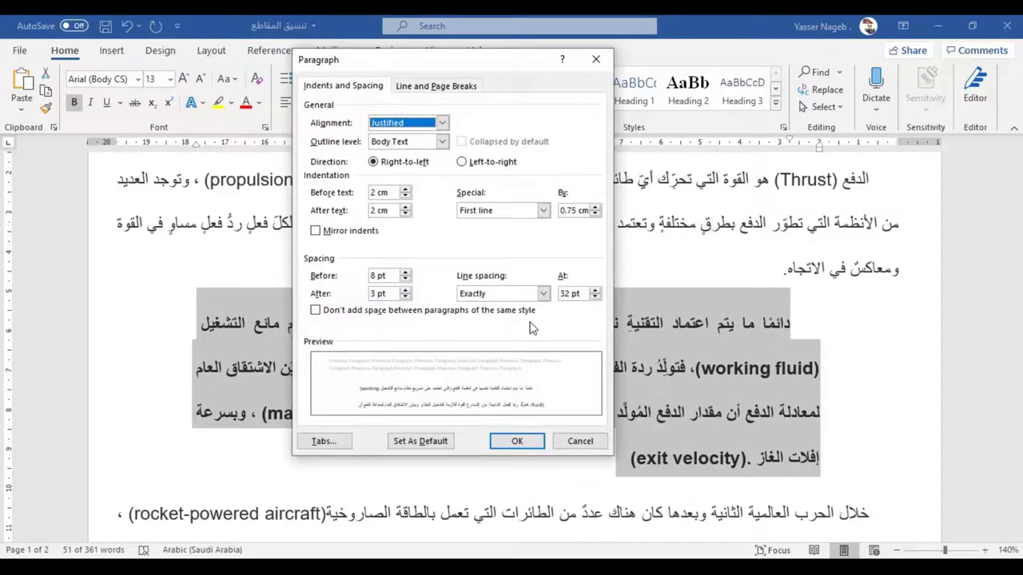
pyautogui.click(537, 439)
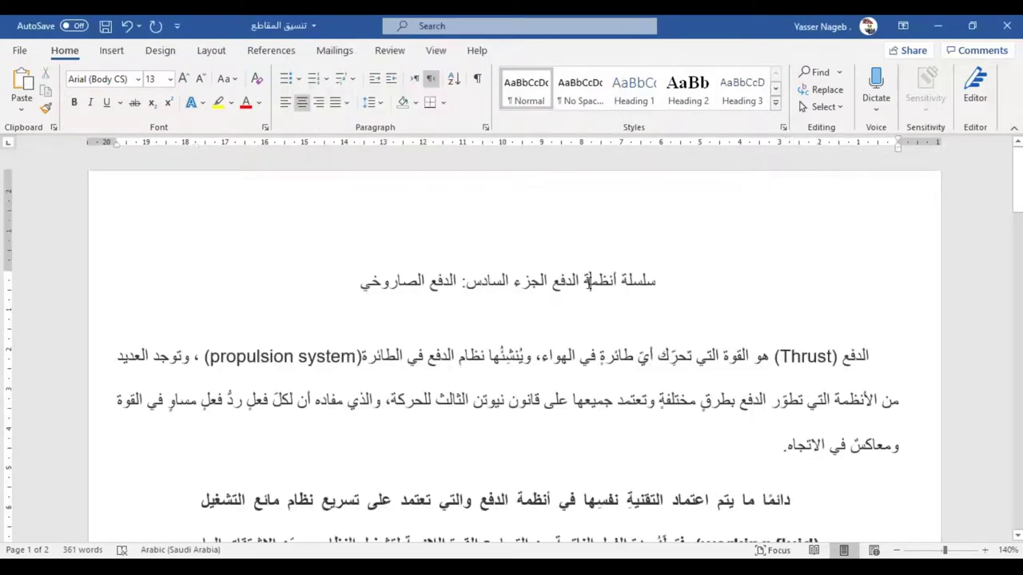
# Step: Frame the title with an Outside Border and delete the empty line inside the box
pyautogui.moveTo(592, 281); pyautogui.dragTo(502, 314)
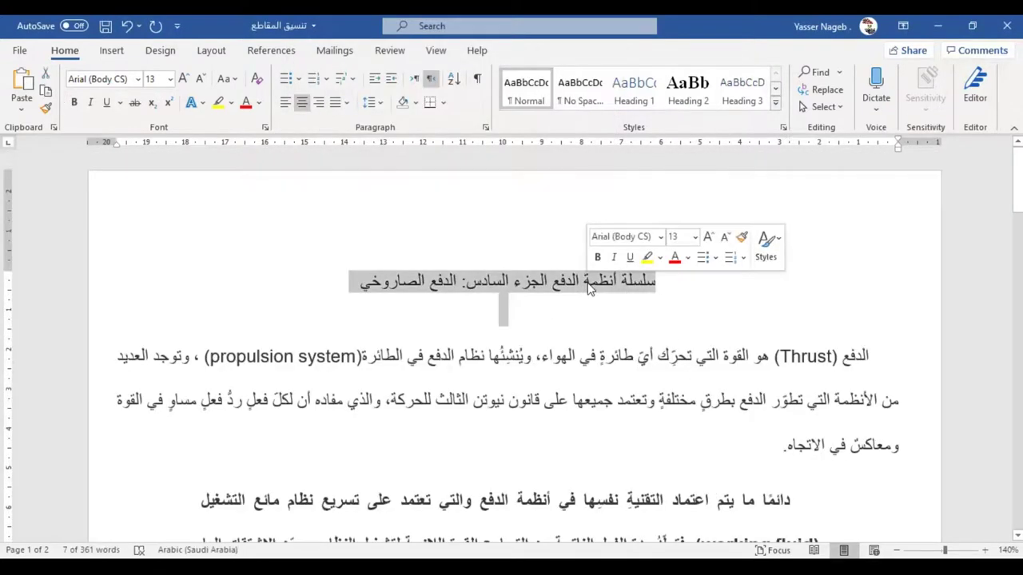
pyautogui.click(444, 106)
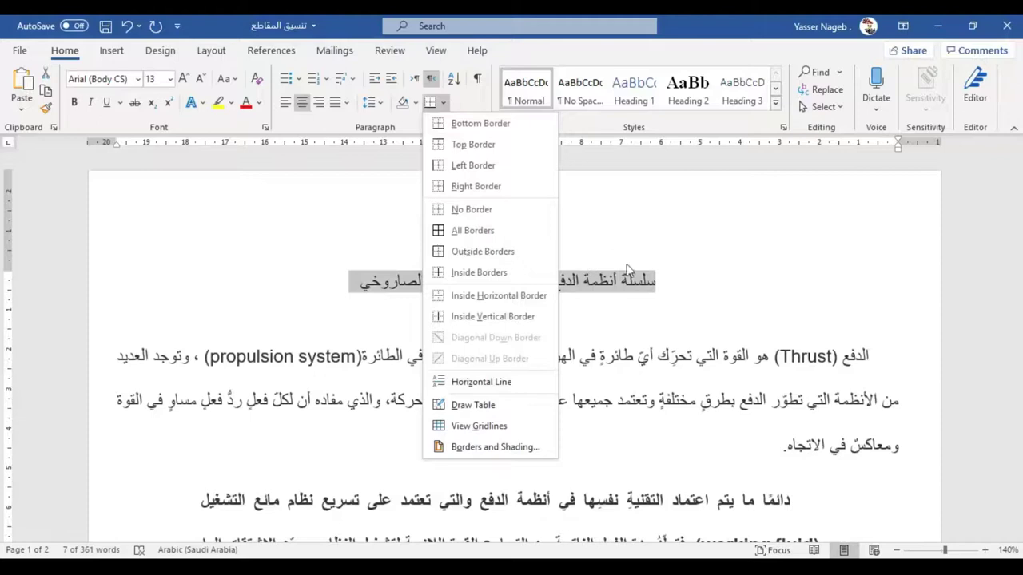
pyautogui.click(482, 251)
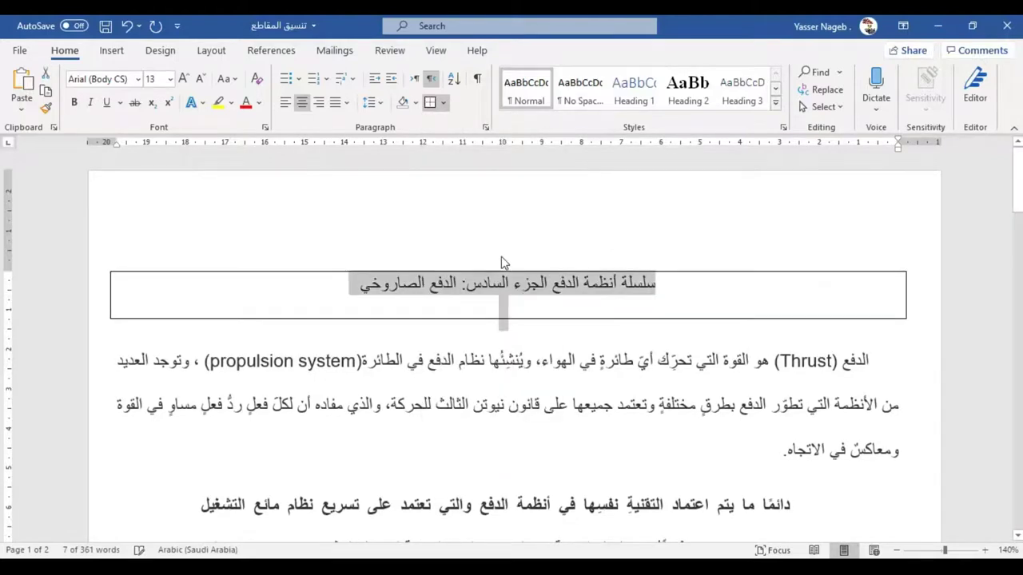
pyautogui.click(599, 308)
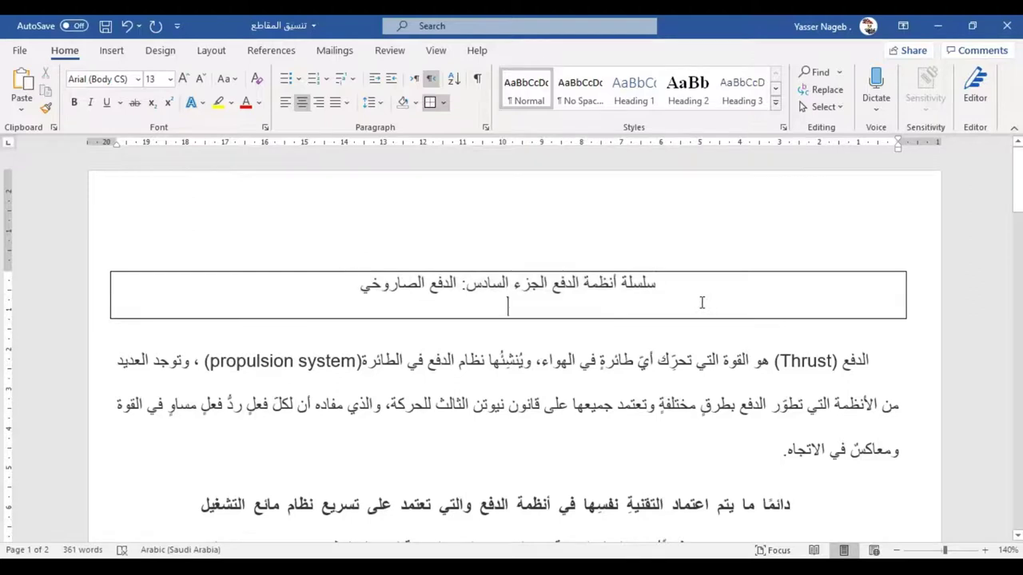
pyautogui.press('BackSpace')
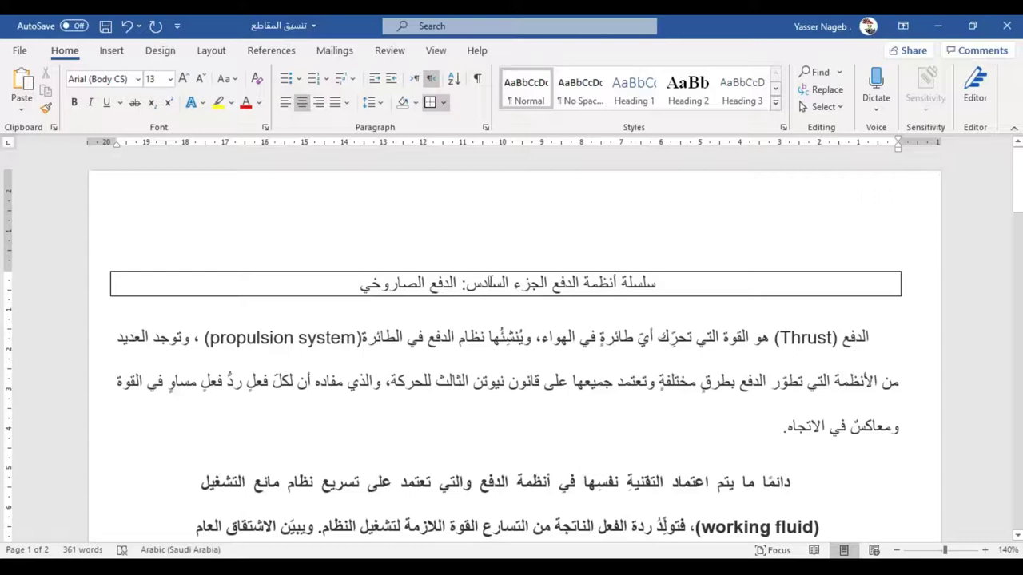
pyautogui.scroll(-1, 542, 343)
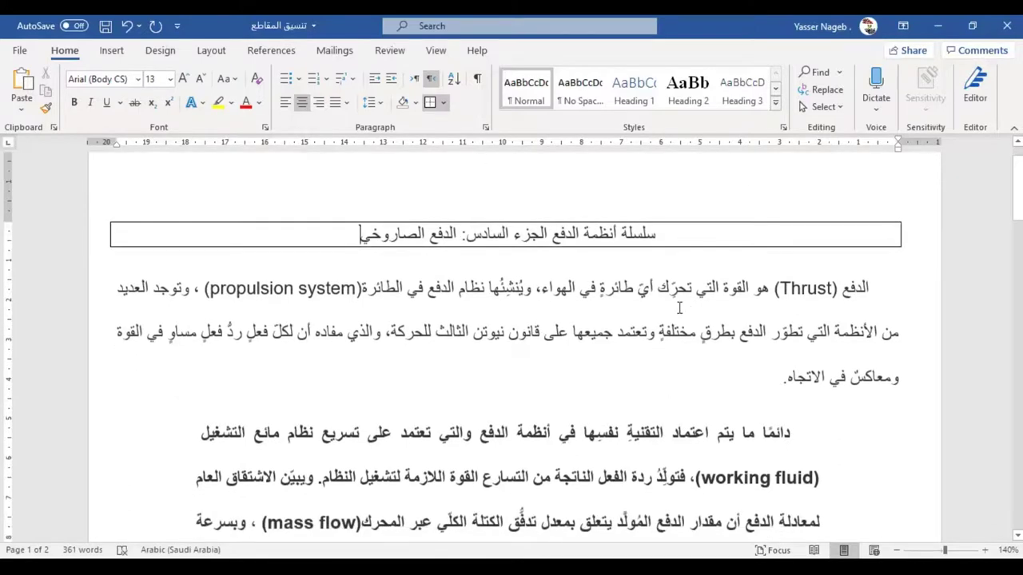
pyautogui.scroll(1, 423, 248)
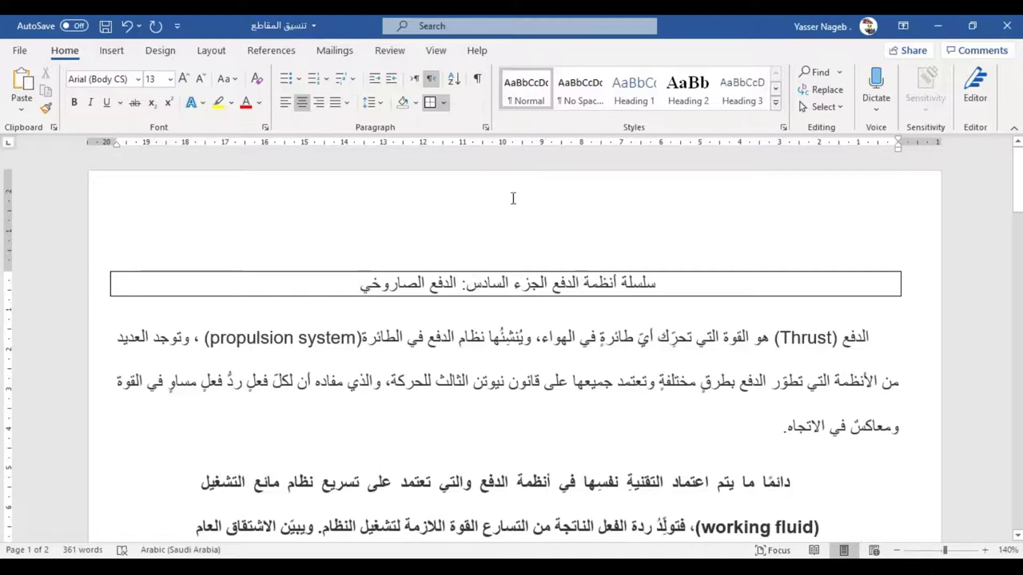
pyautogui.click(505, 284)
# Step: Select the title line and remove its thin outside border
pyautogui.tripleClick(540, 283)
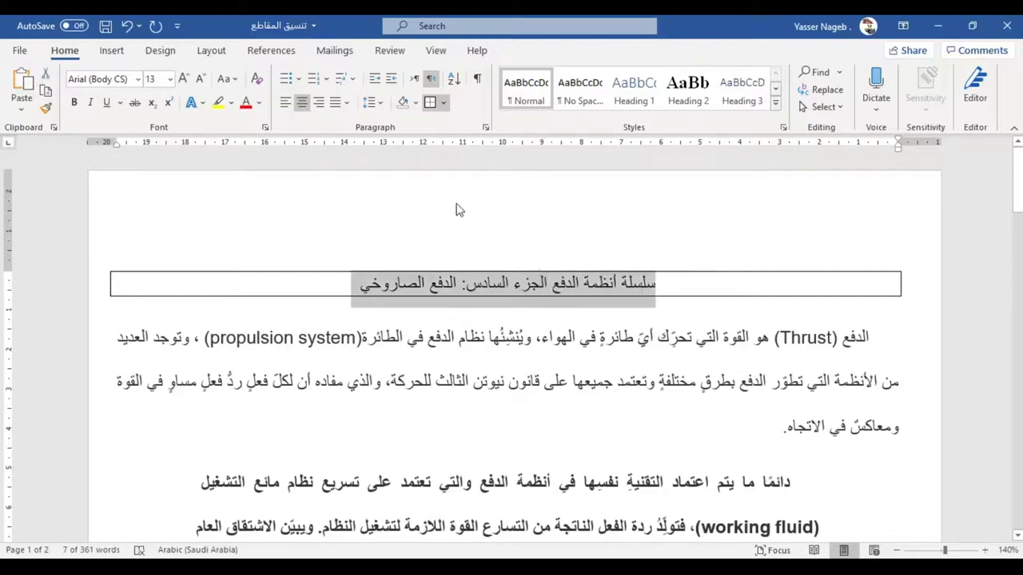
pyautogui.click(444, 102)
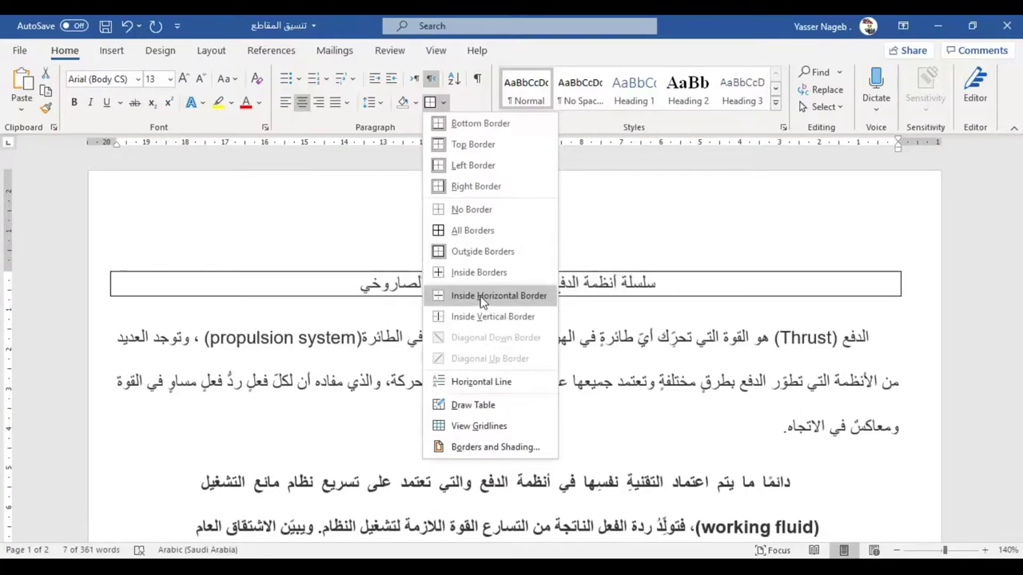
pyautogui.click(474, 209)
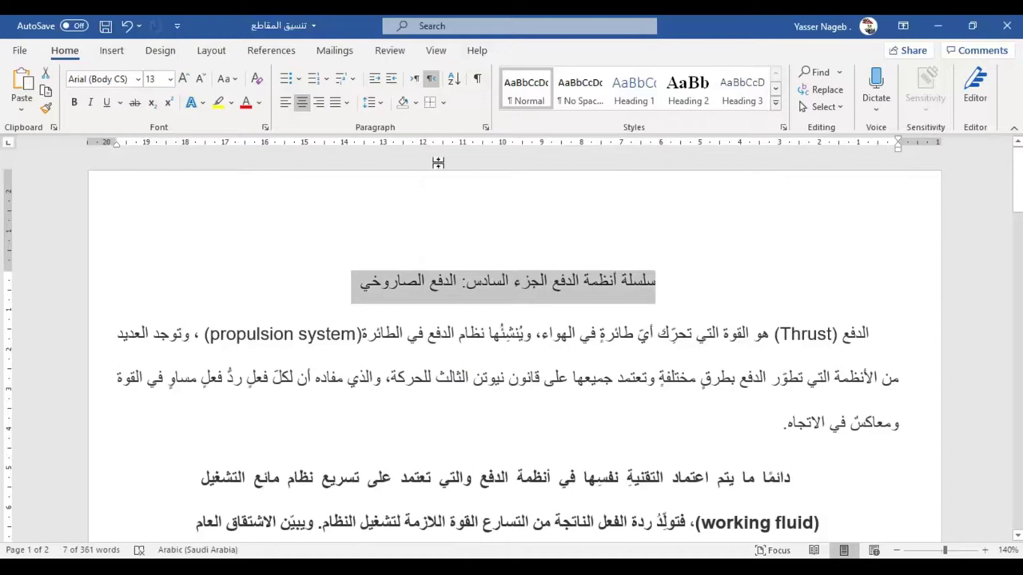
pyautogui.click(444, 102)
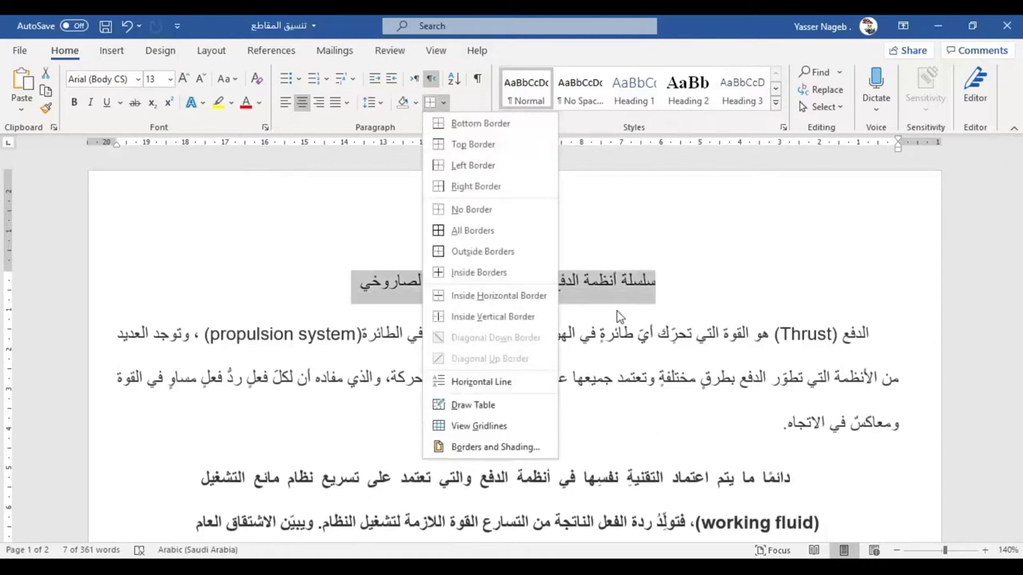
pyautogui.press('Escape')
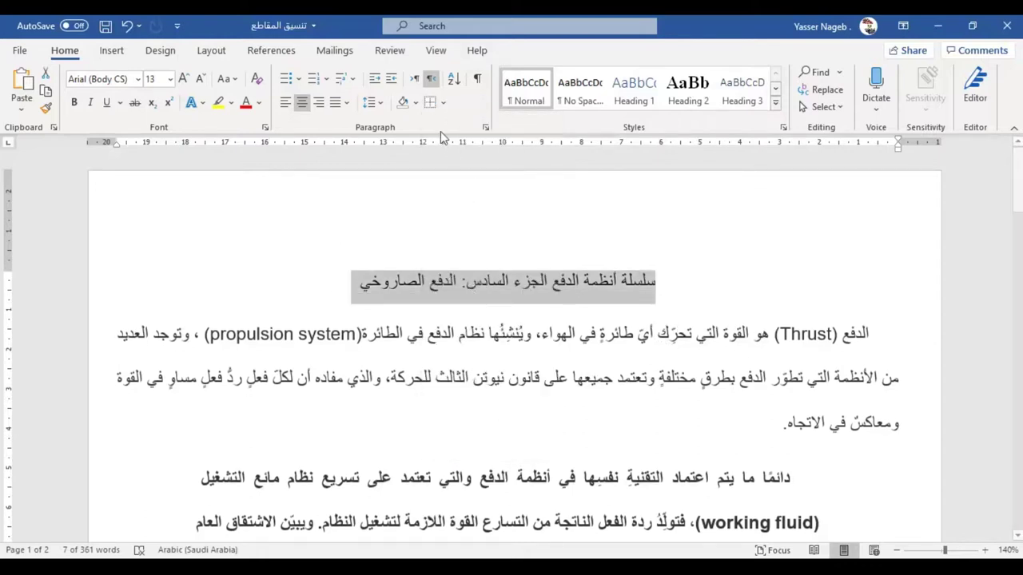
# Step: Give the title a thick striped 3 pt Box border through Borders and Shading
pyautogui.click(444, 104)
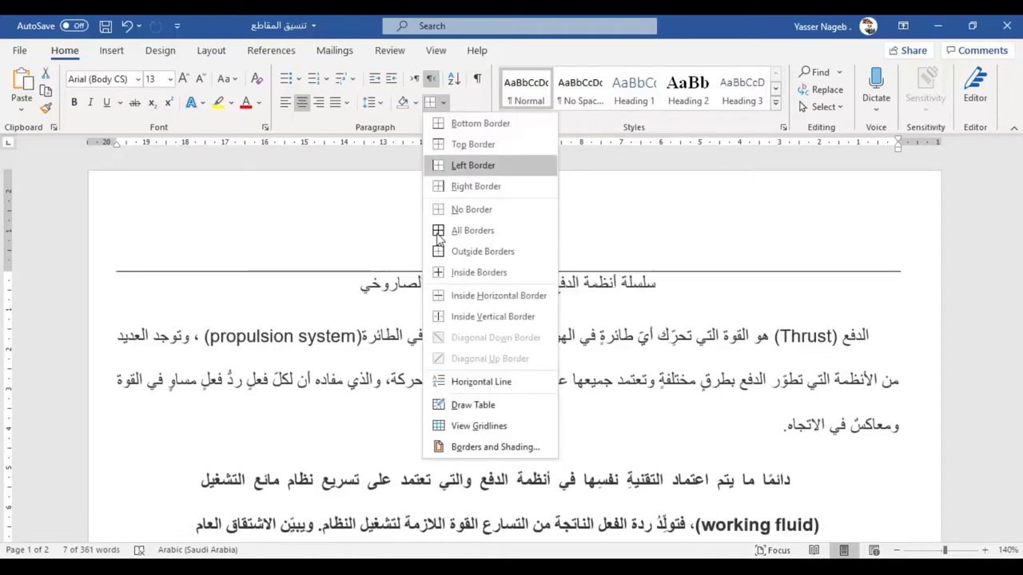
pyautogui.click(498, 449)
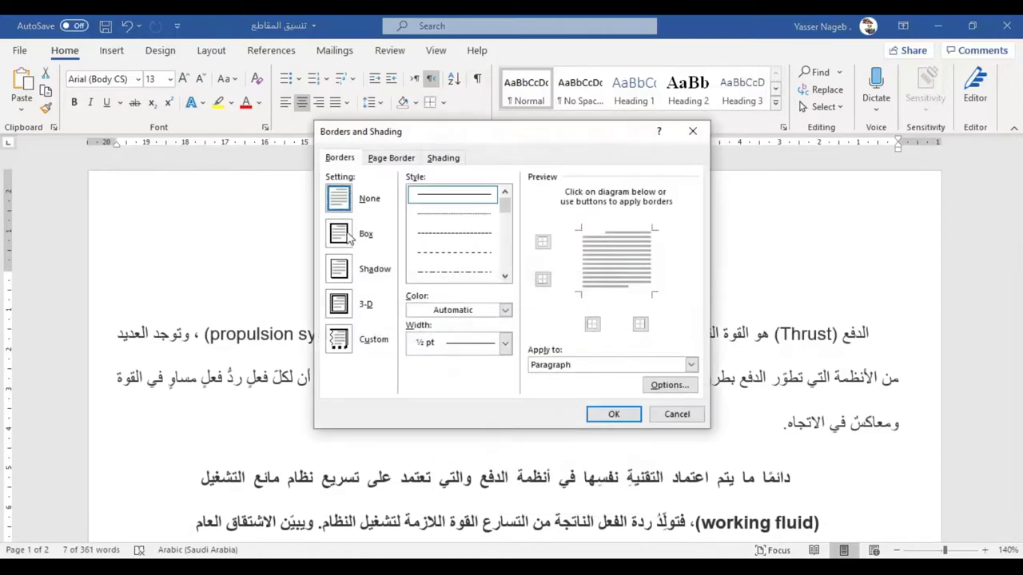
pyautogui.click(349, 240)
pyautogui.click(501, 310)
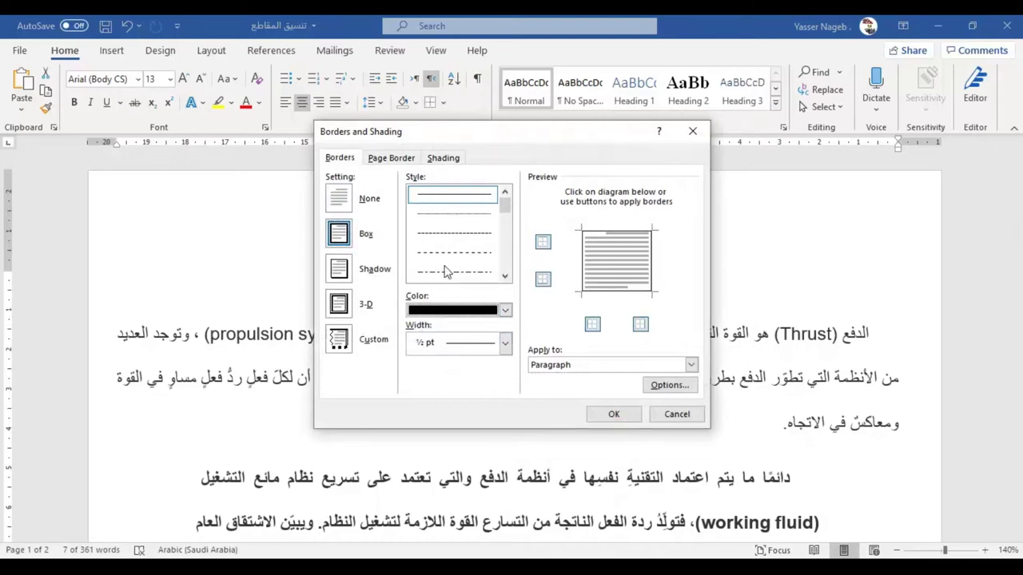
pyautogui.scroll(-5, 447, 271)
pyautogui.click(454, 272)
pyautogui.click(615, 413)
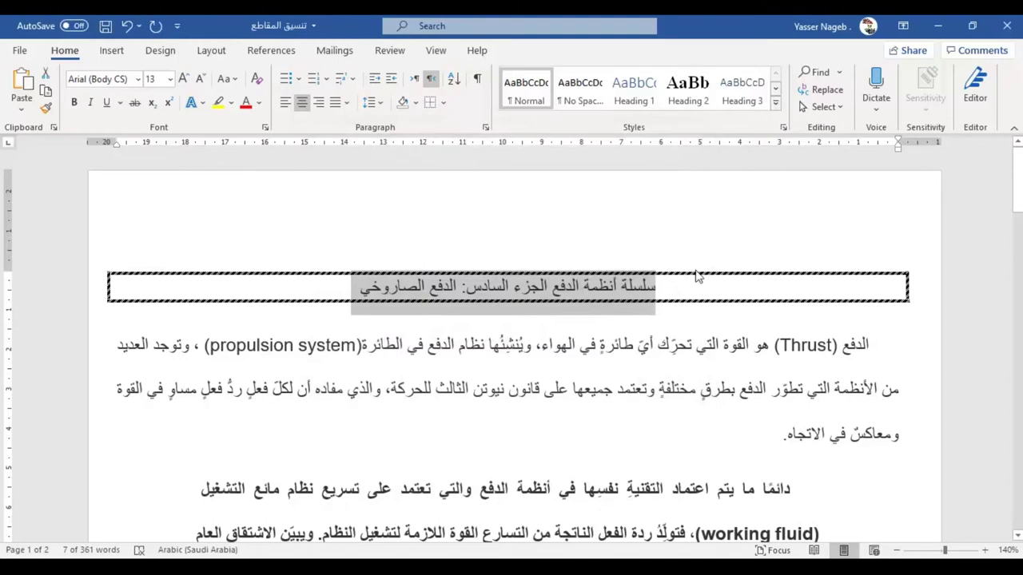
pyautogui.click(668, 345)
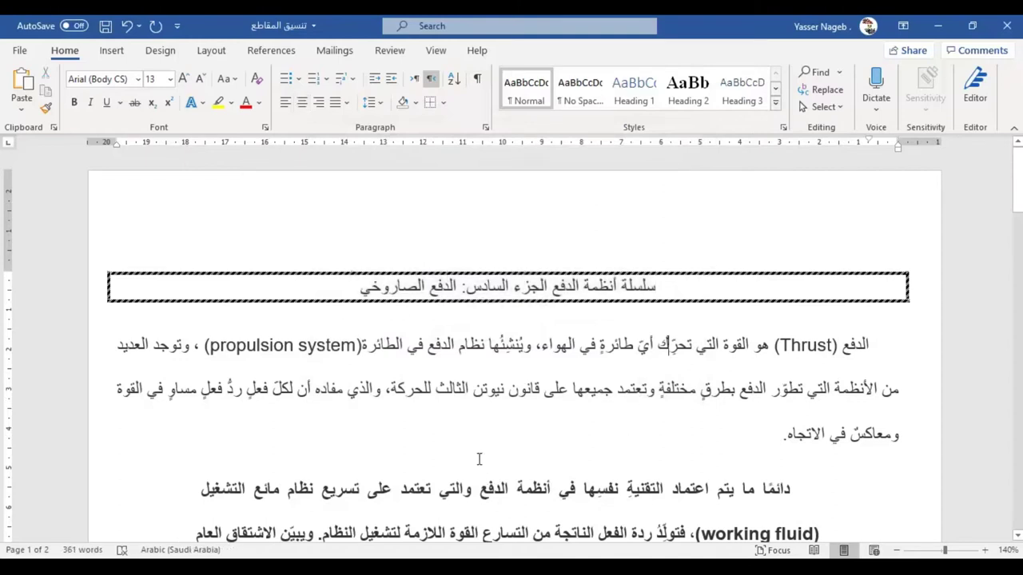